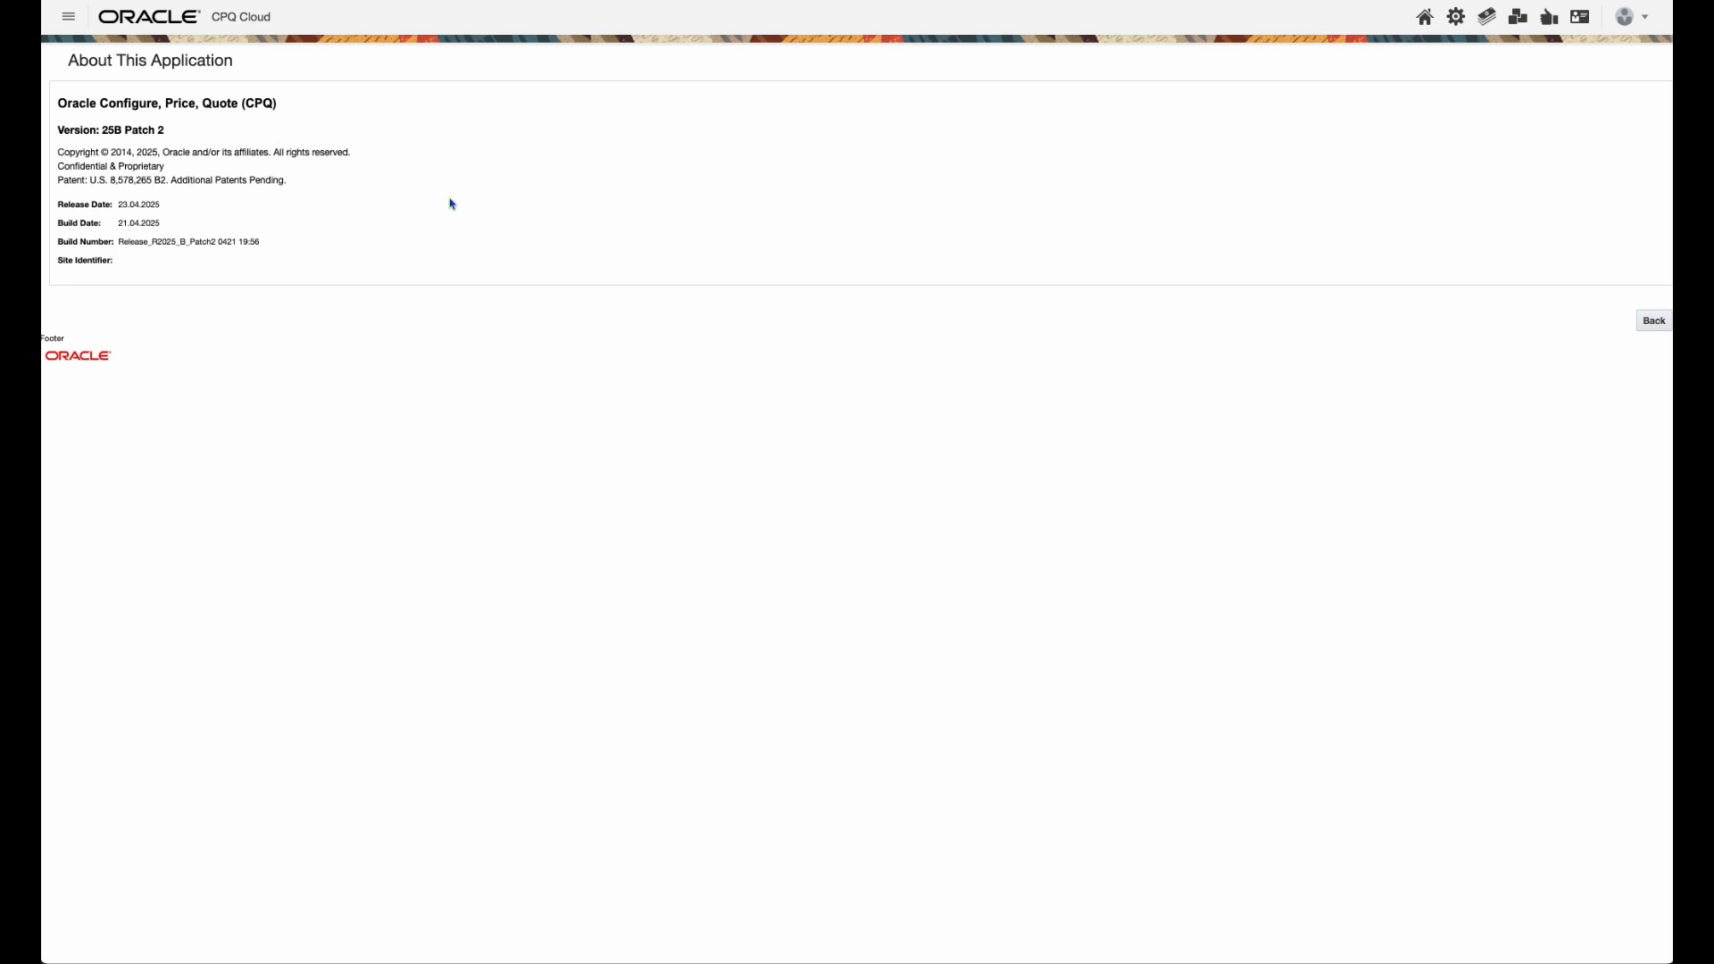
Open the BOM item tree of the MacBook Air root item from the BOM administration
double_click(111, 130)
click(1449, 20)
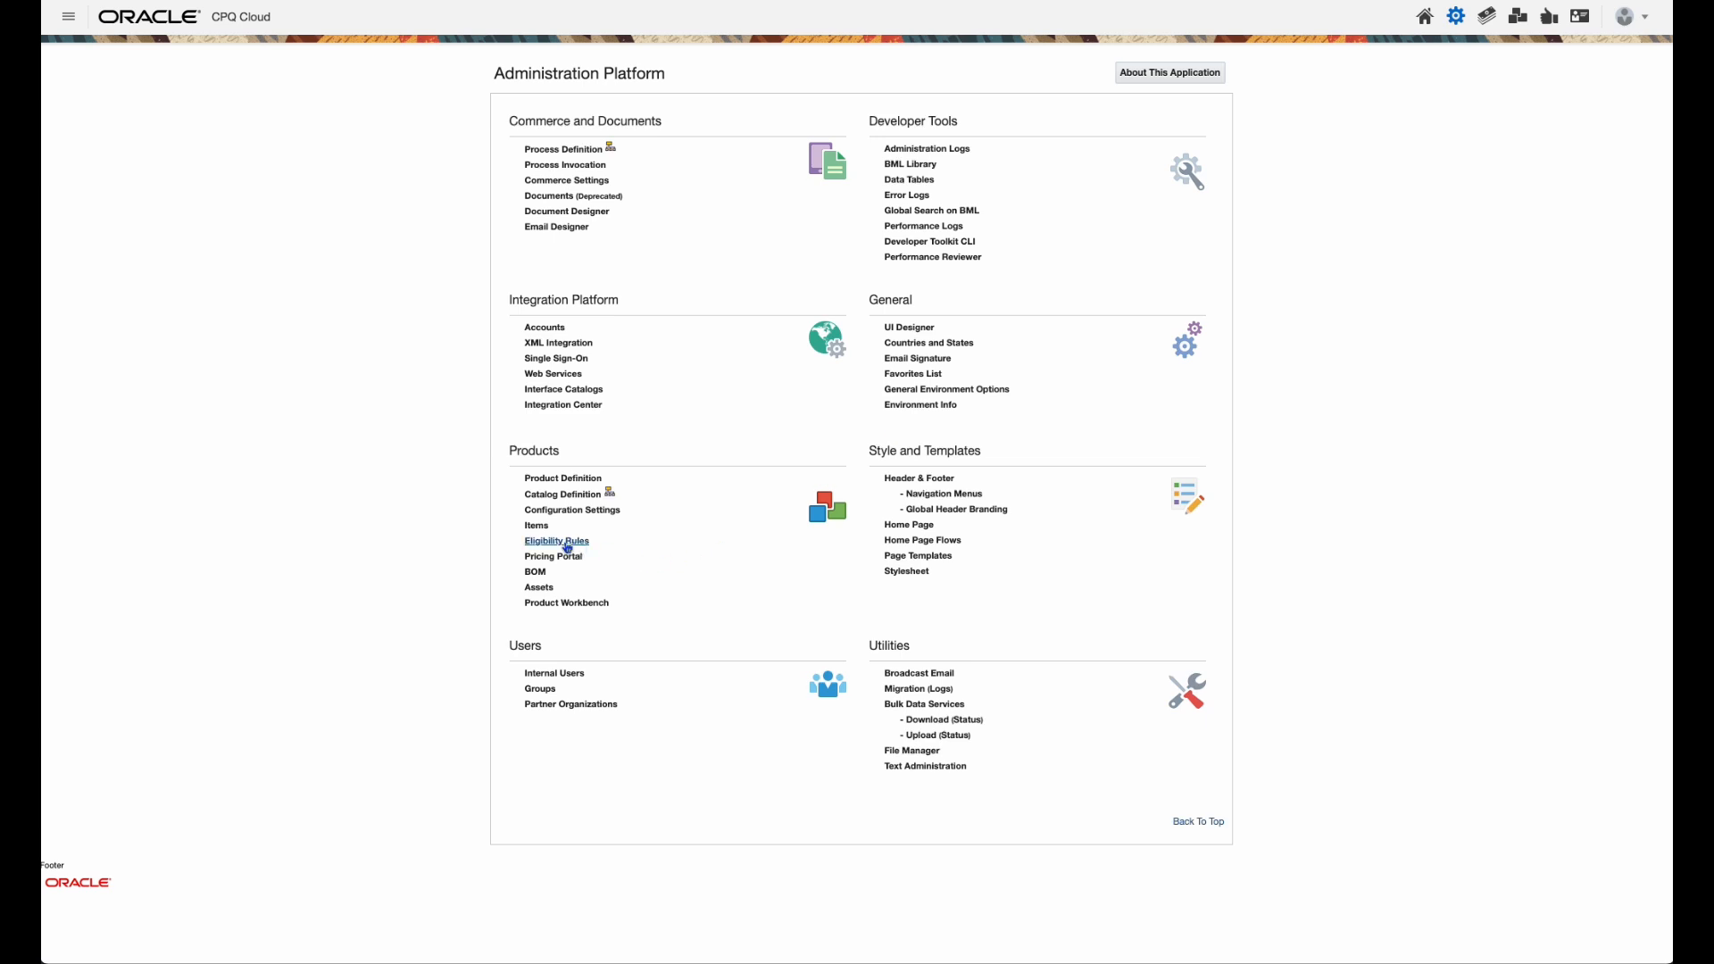
click(537, 569)
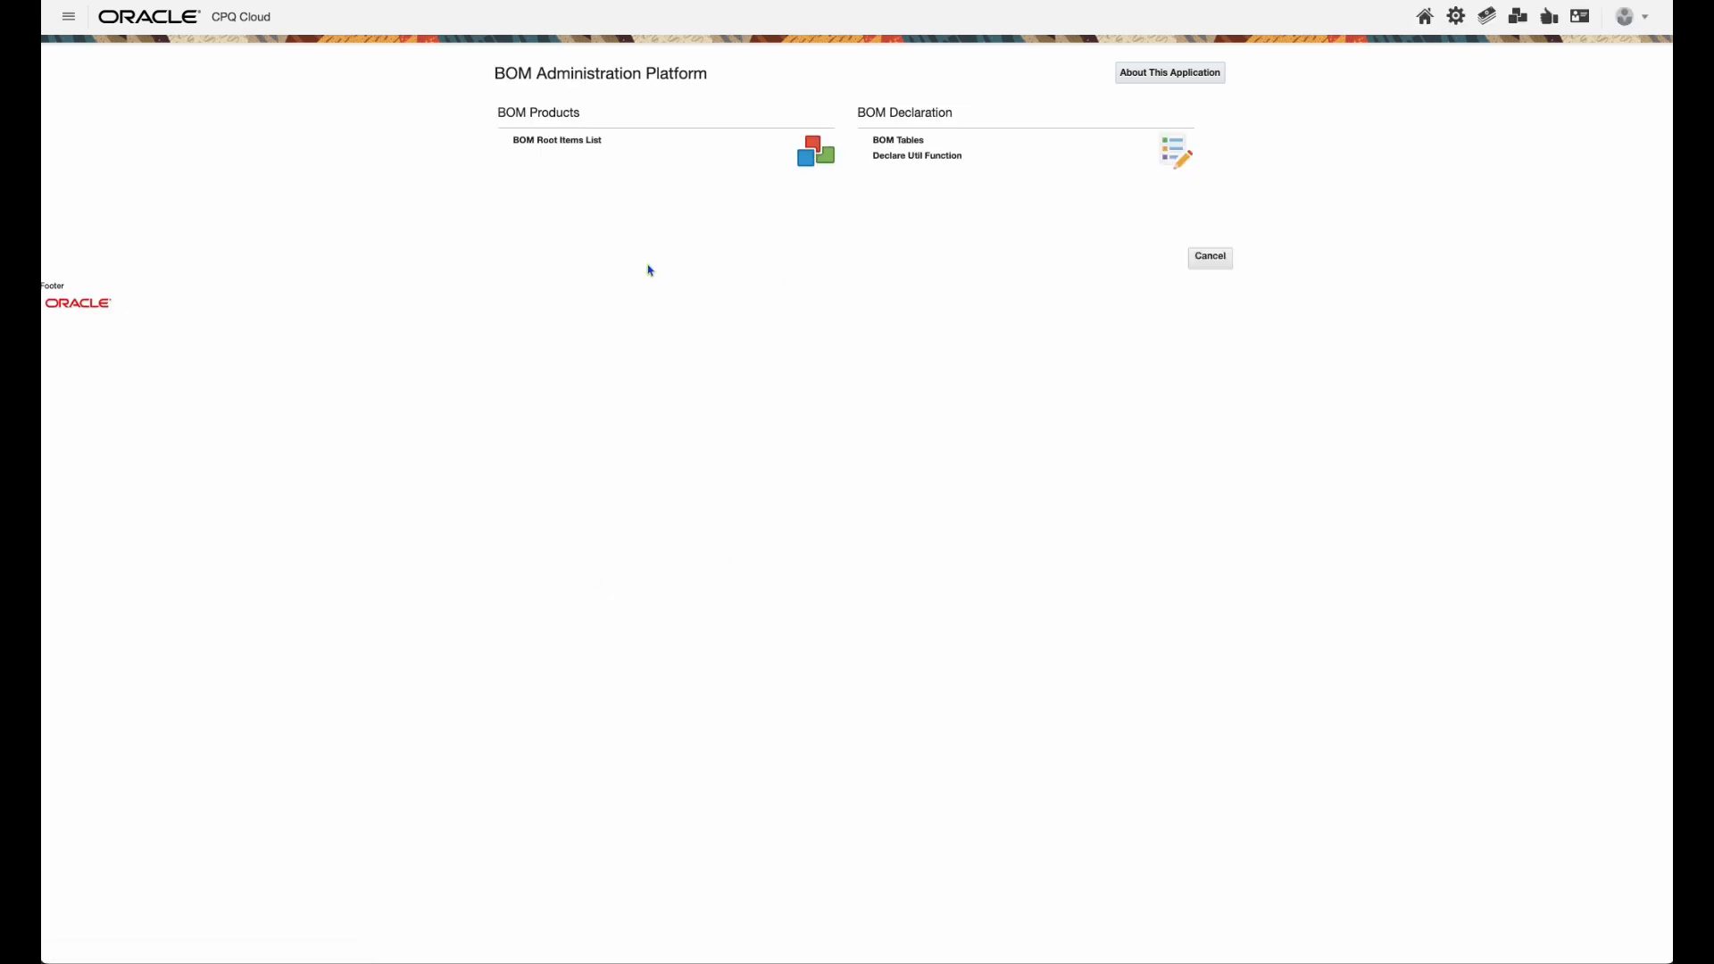
click(561, 158)
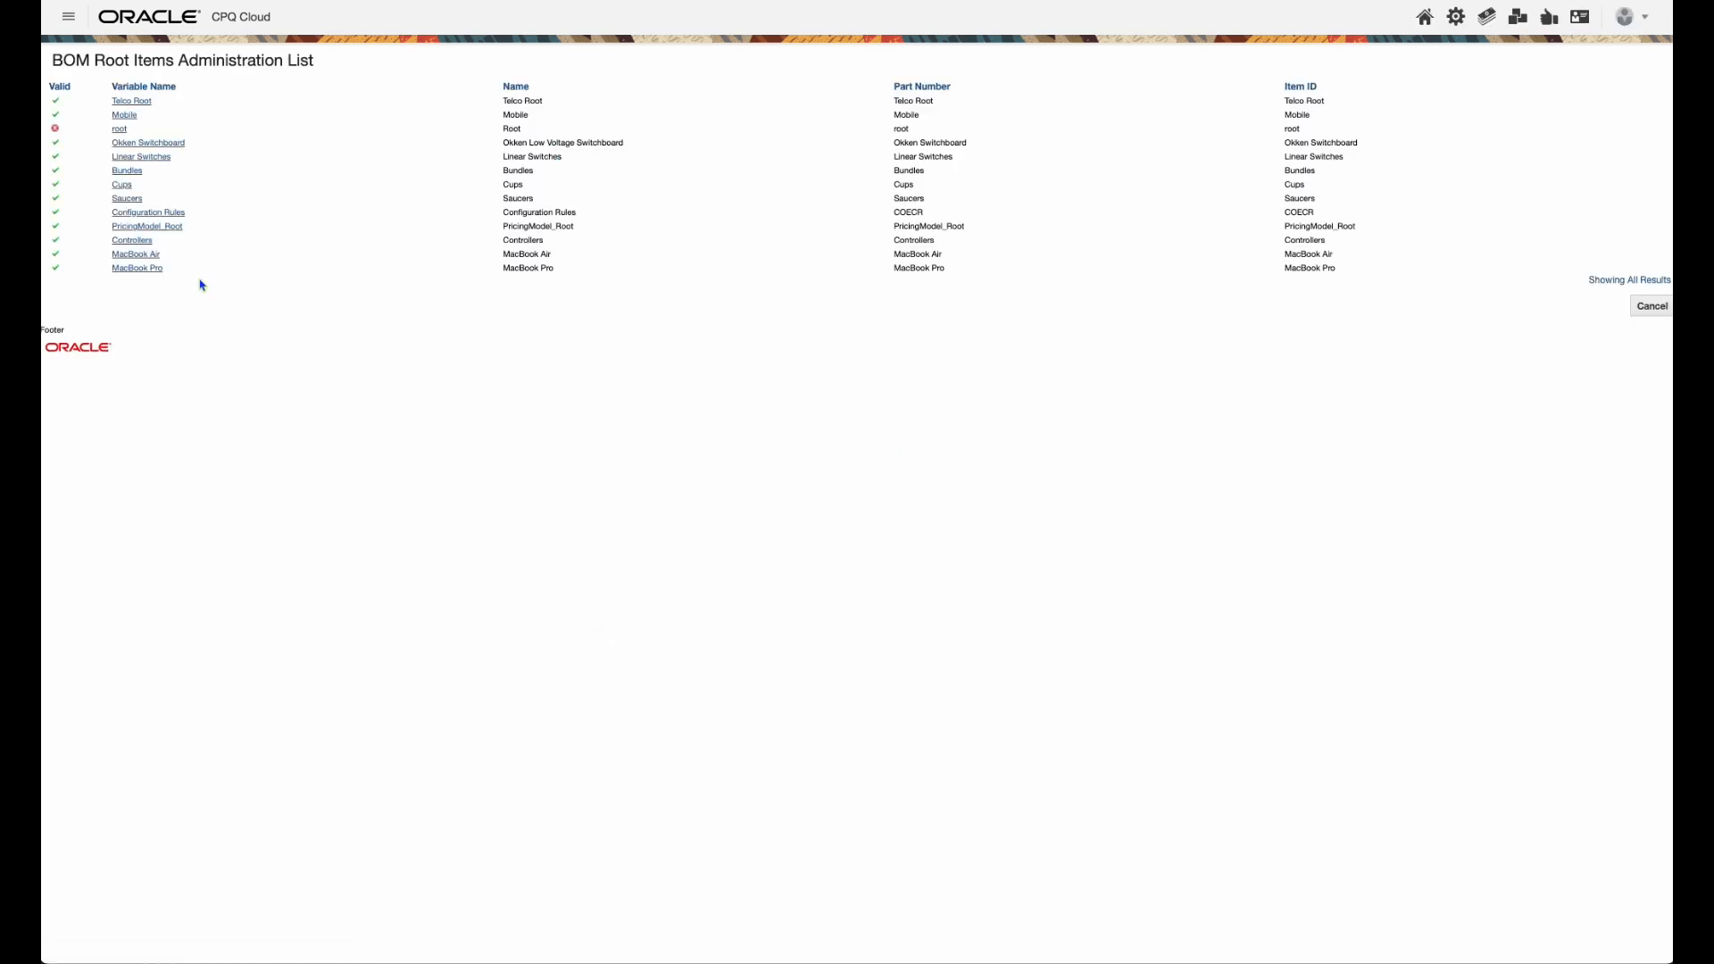
click(134, 255)
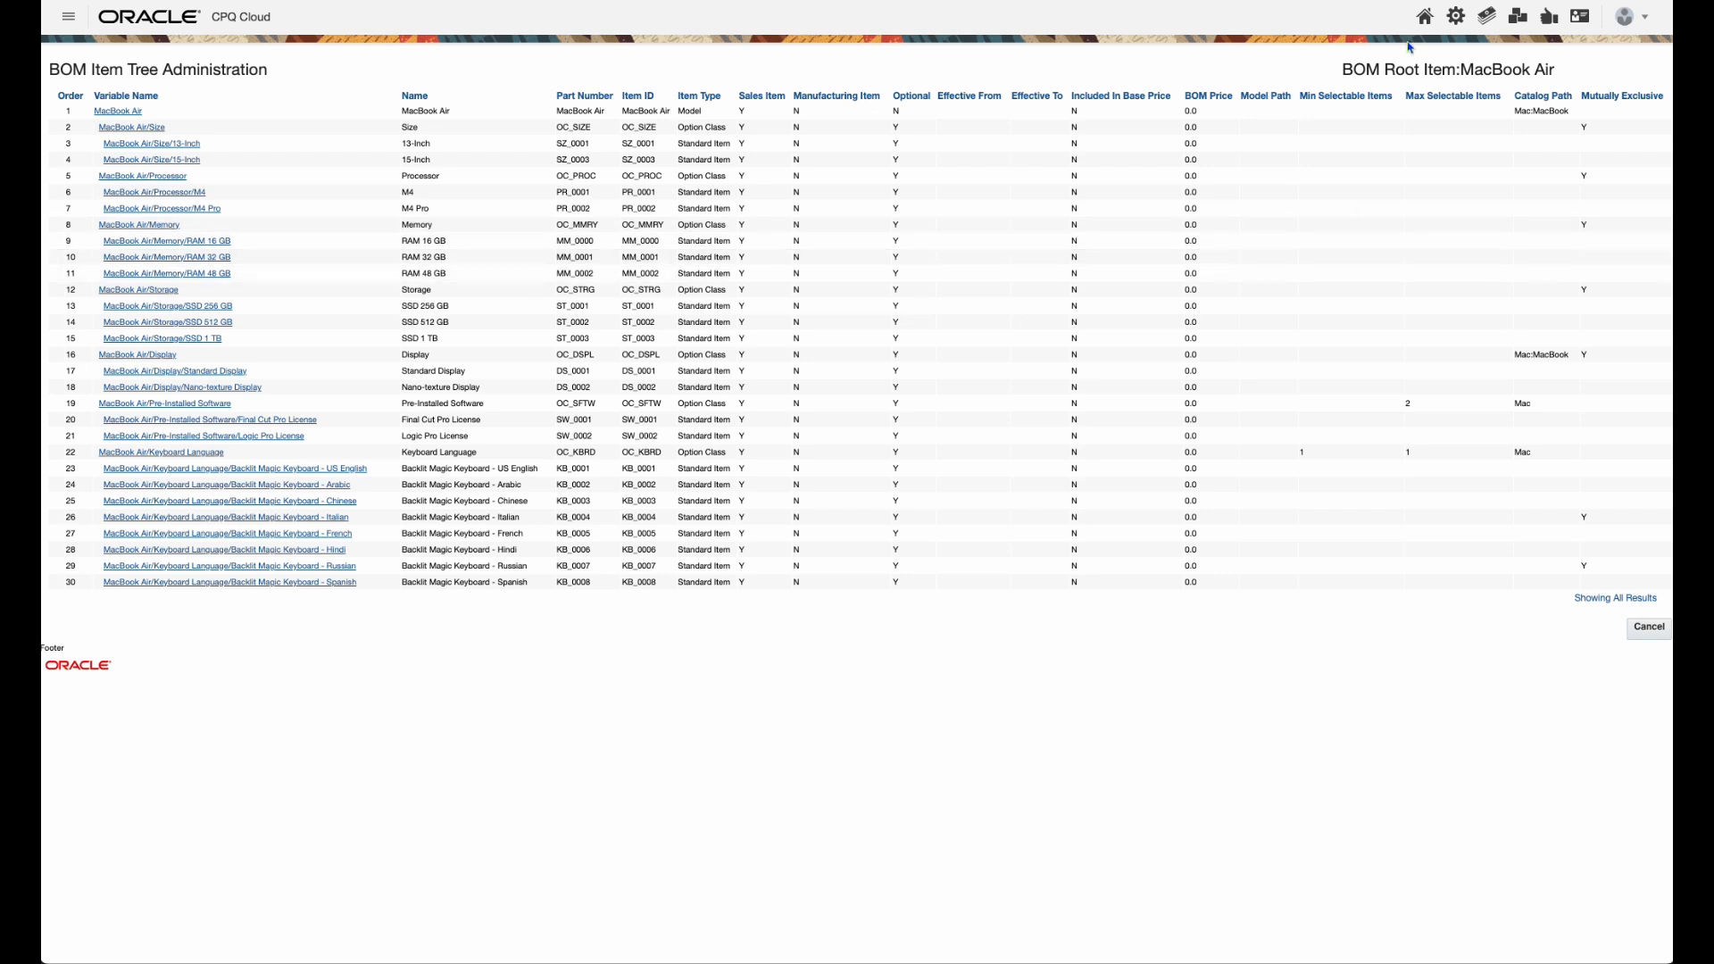
Examine the selectable-item limits, catalog path and mutually exclusive columns for the MacBook Air model, Display and Pre-Installed Software
drag(1300, 95, 1652, 96)
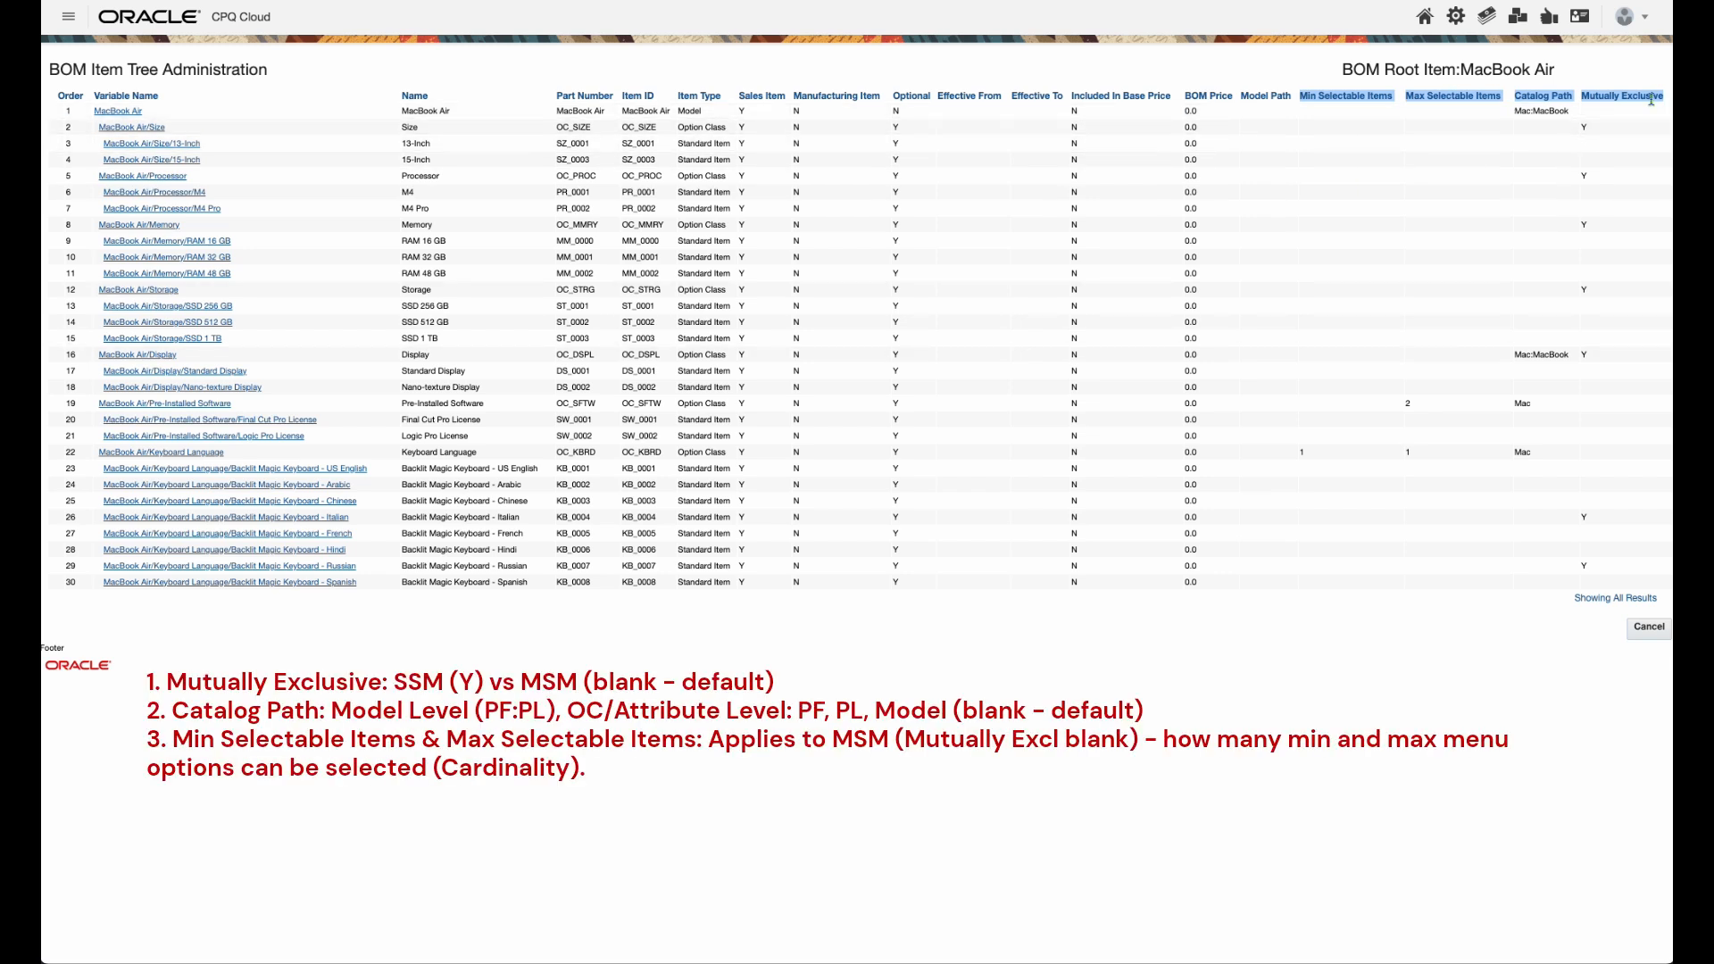
double_click(1554, 110)
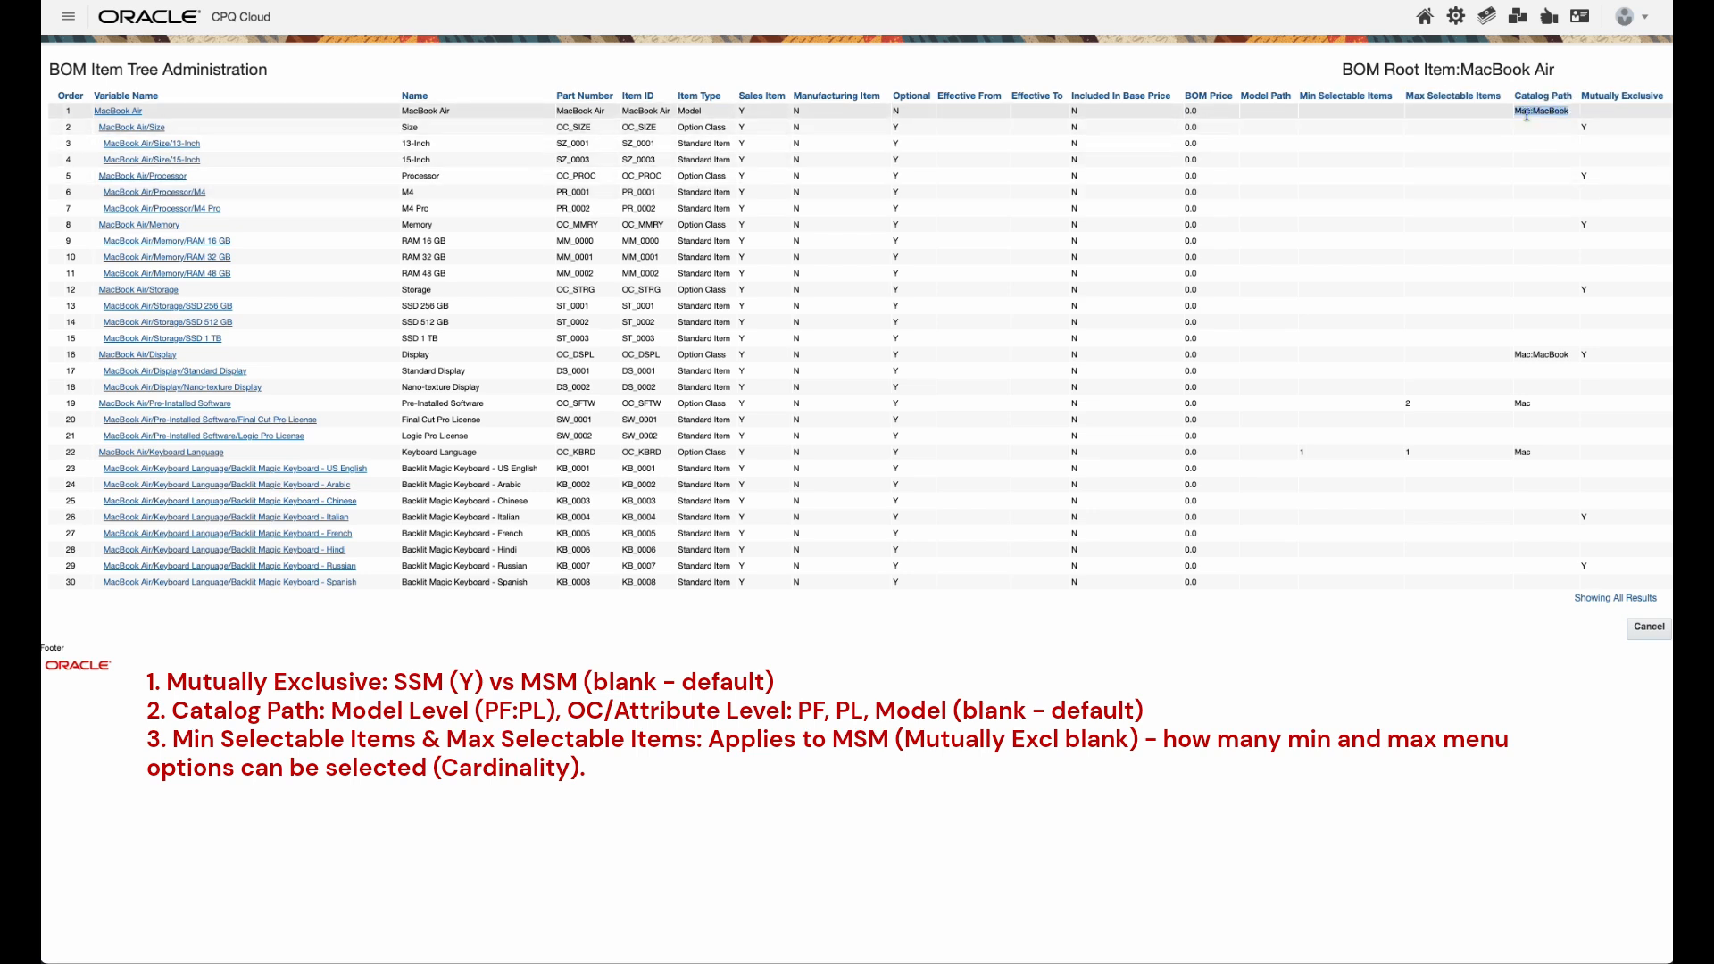
double_click(1554, 111)
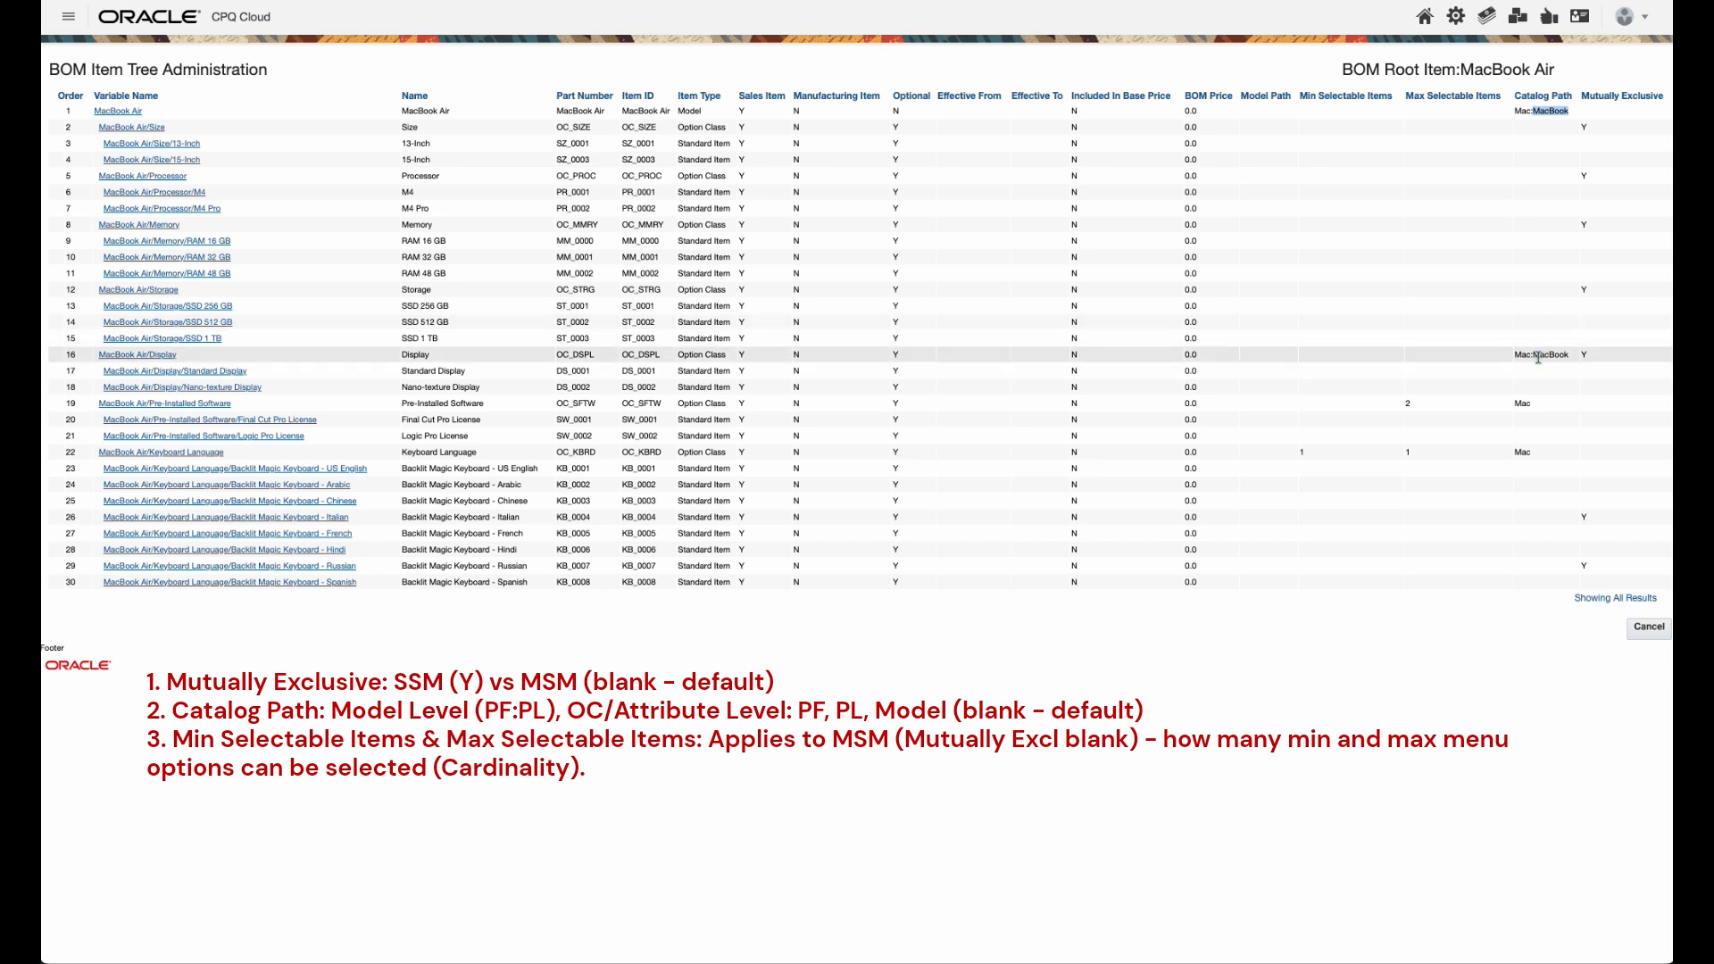
drag(1571, 357, 1514, 356)
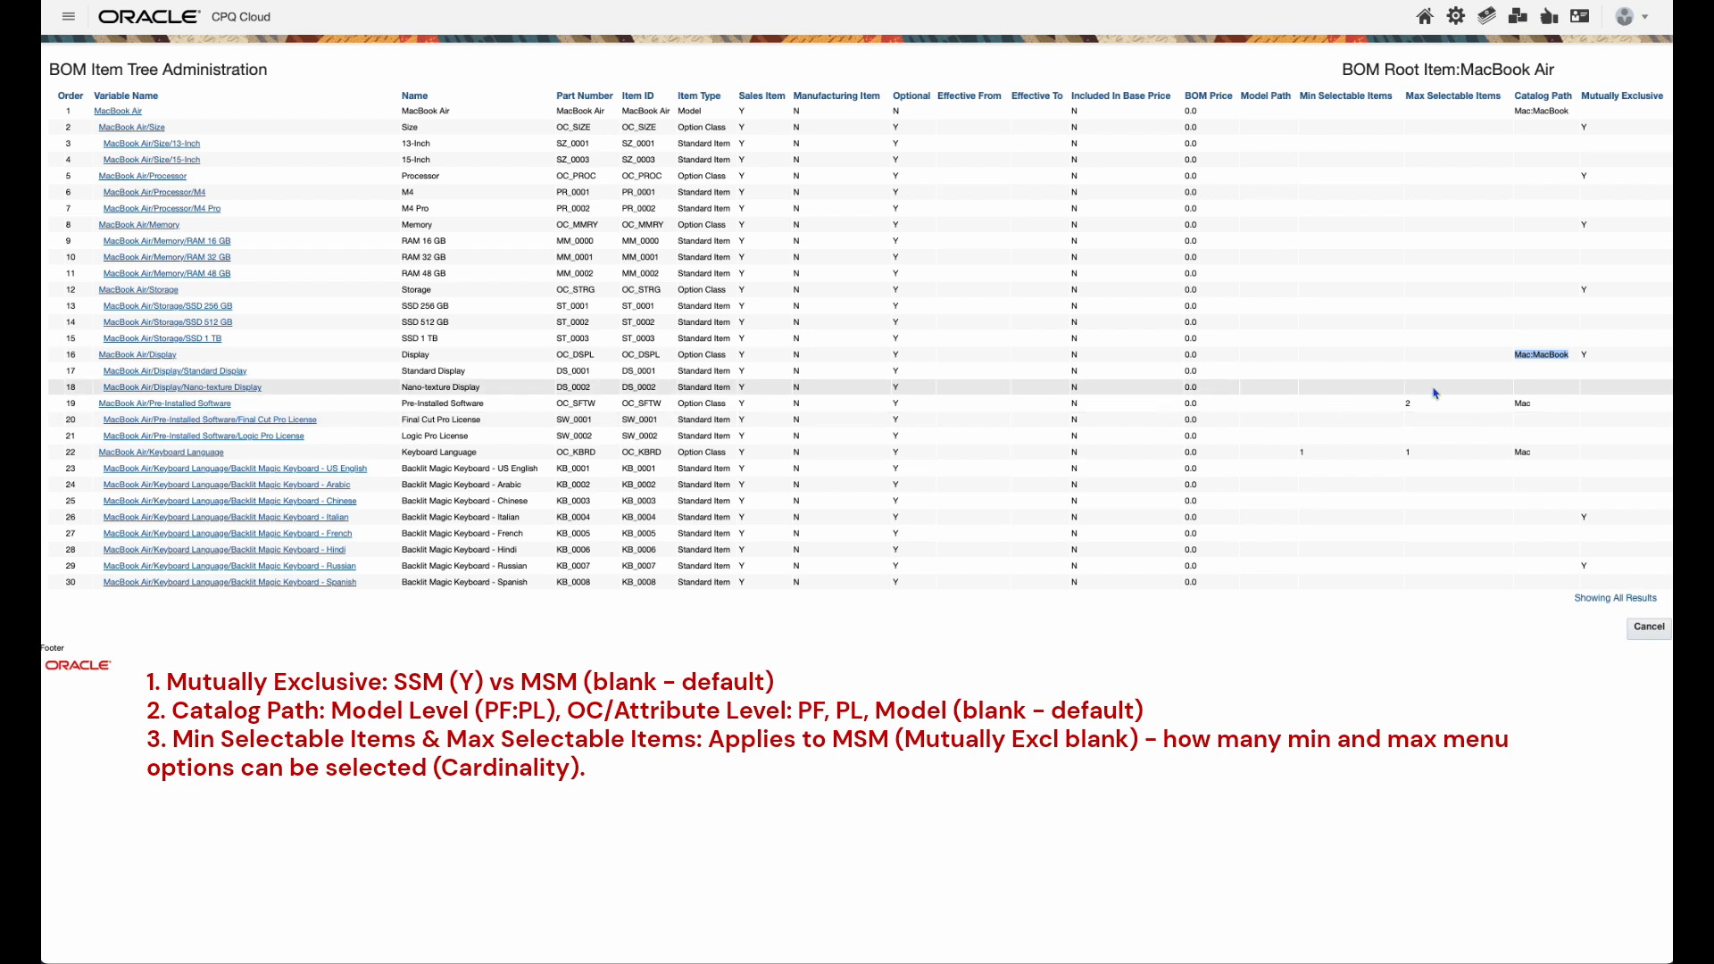
click(1521, 402)
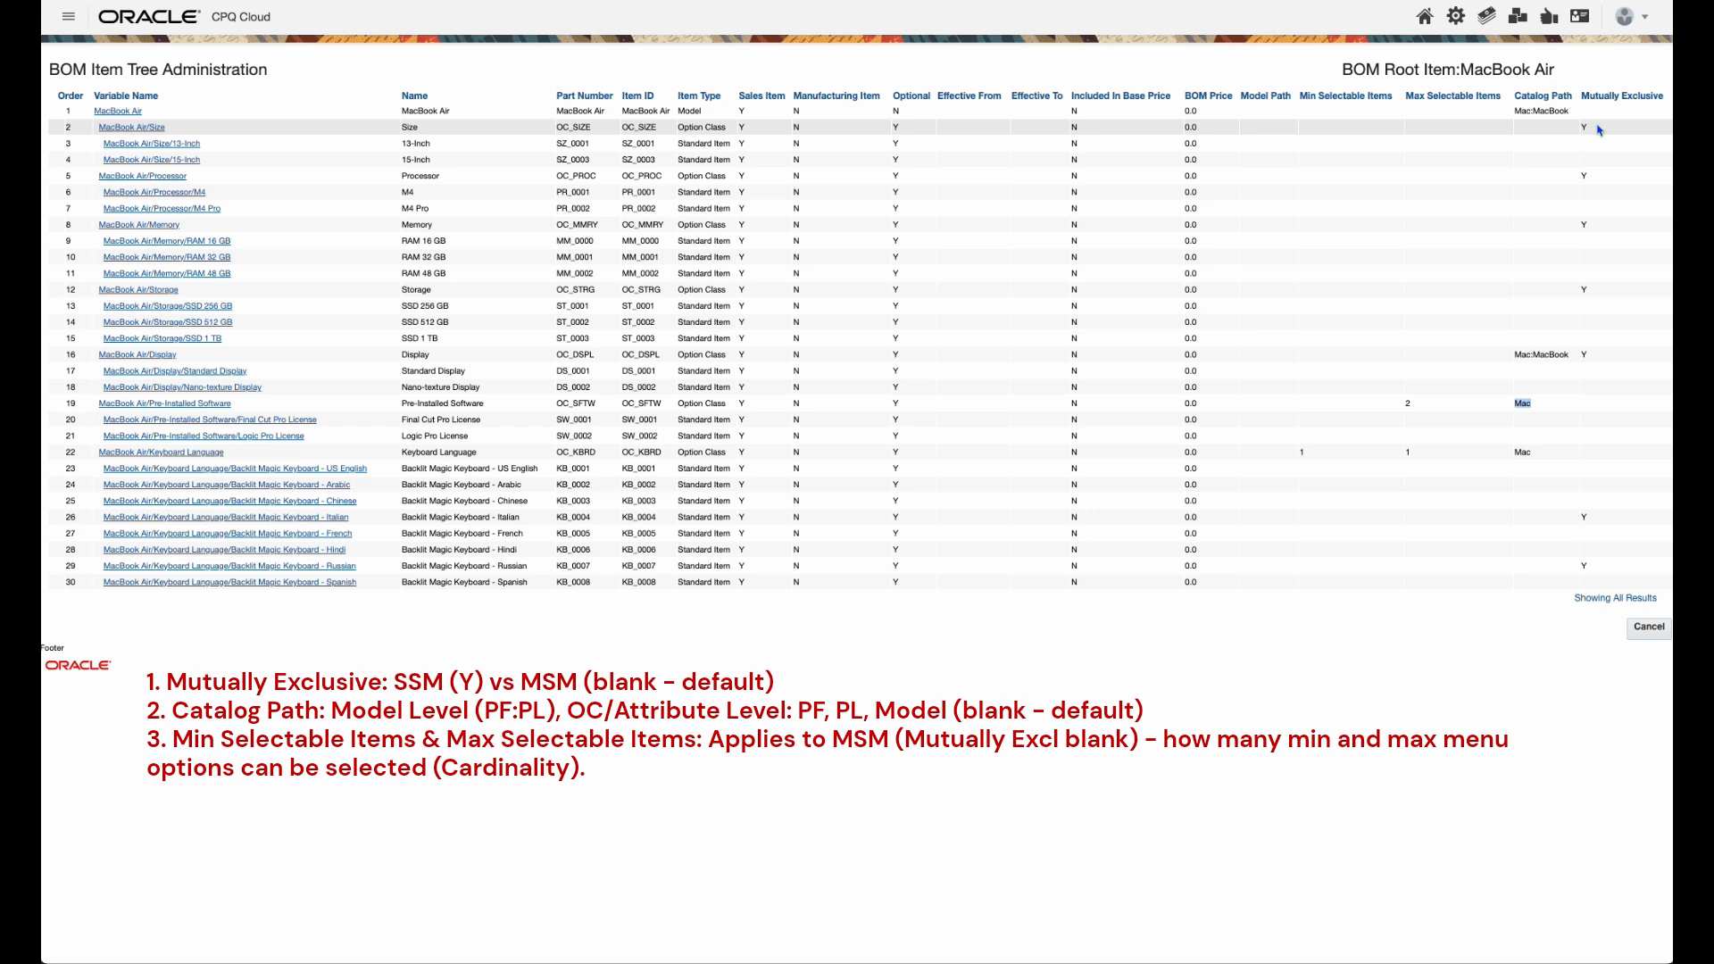
Open the BOM Item Definition table from the BOM tables to review its column mappings
click(1455, 18)
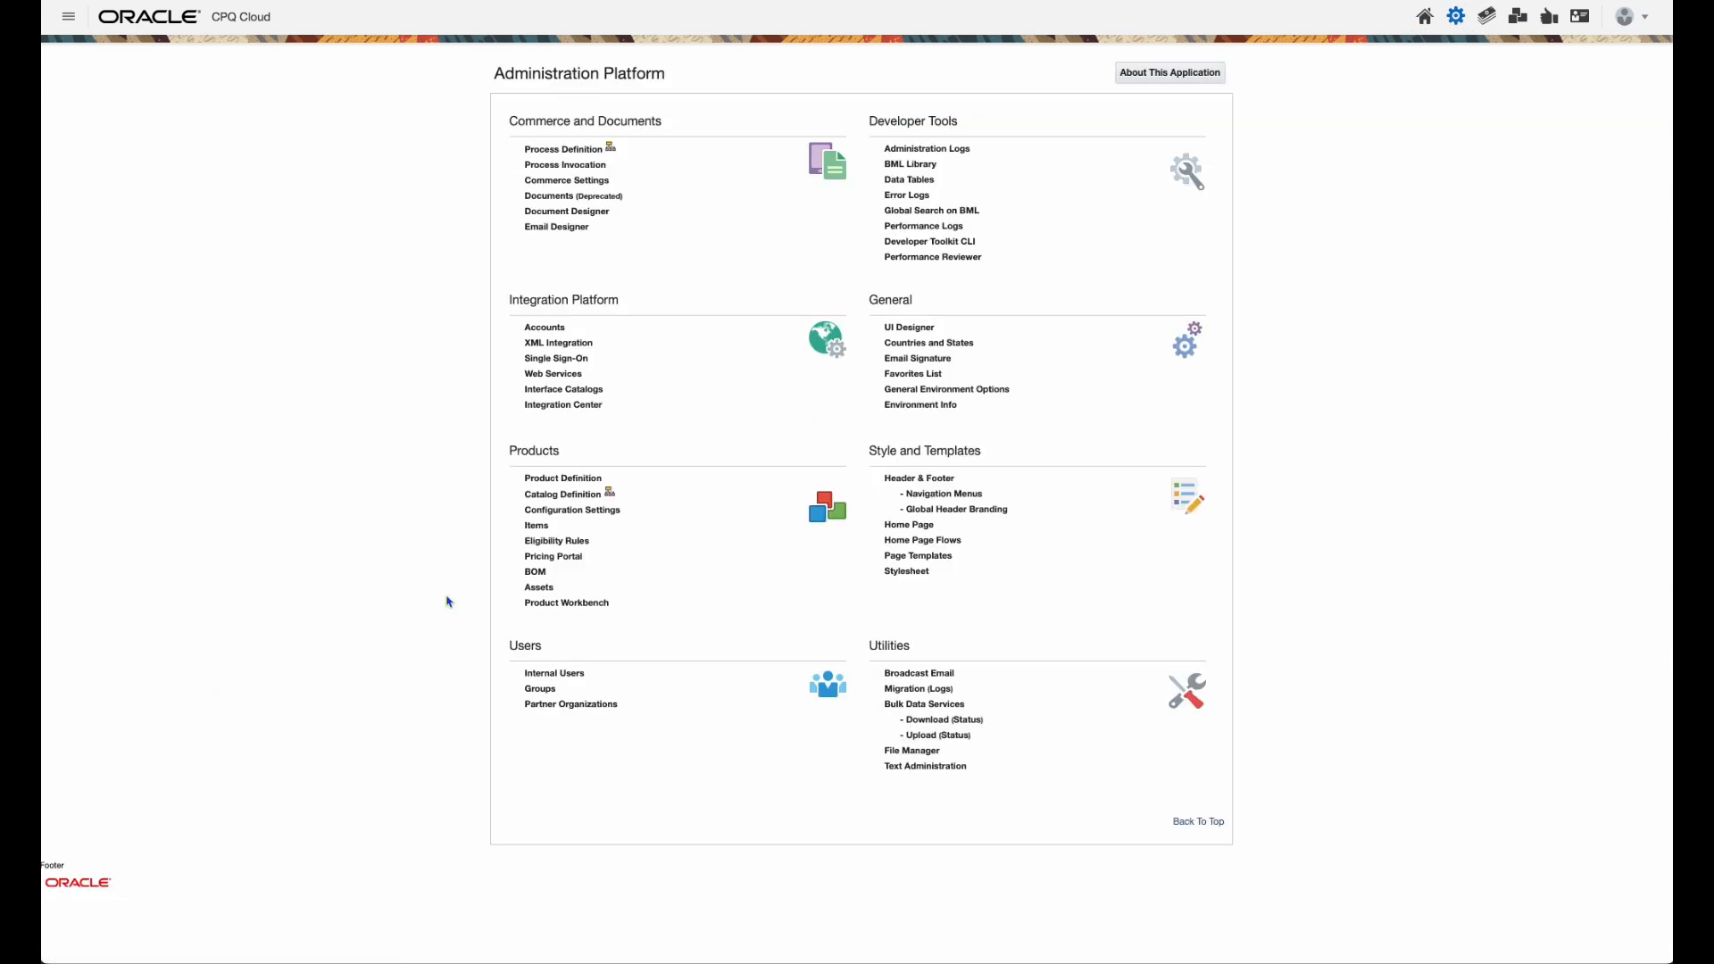
click(543, 574)
click(908, 145)
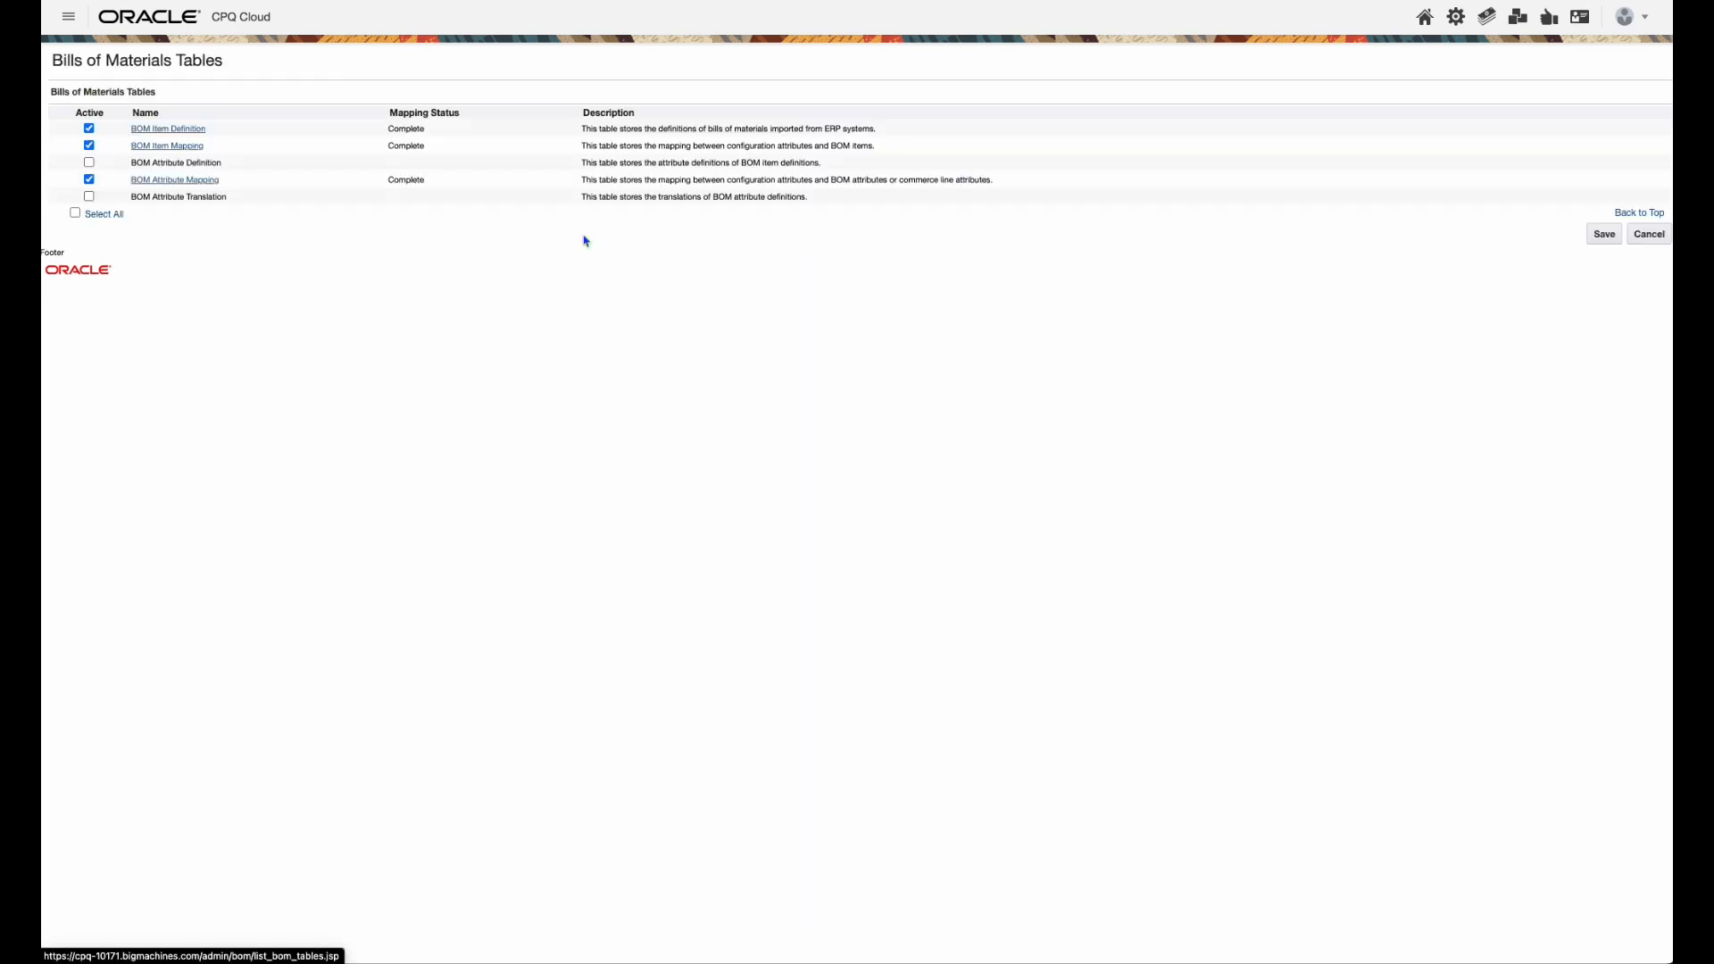
click(191, 131)
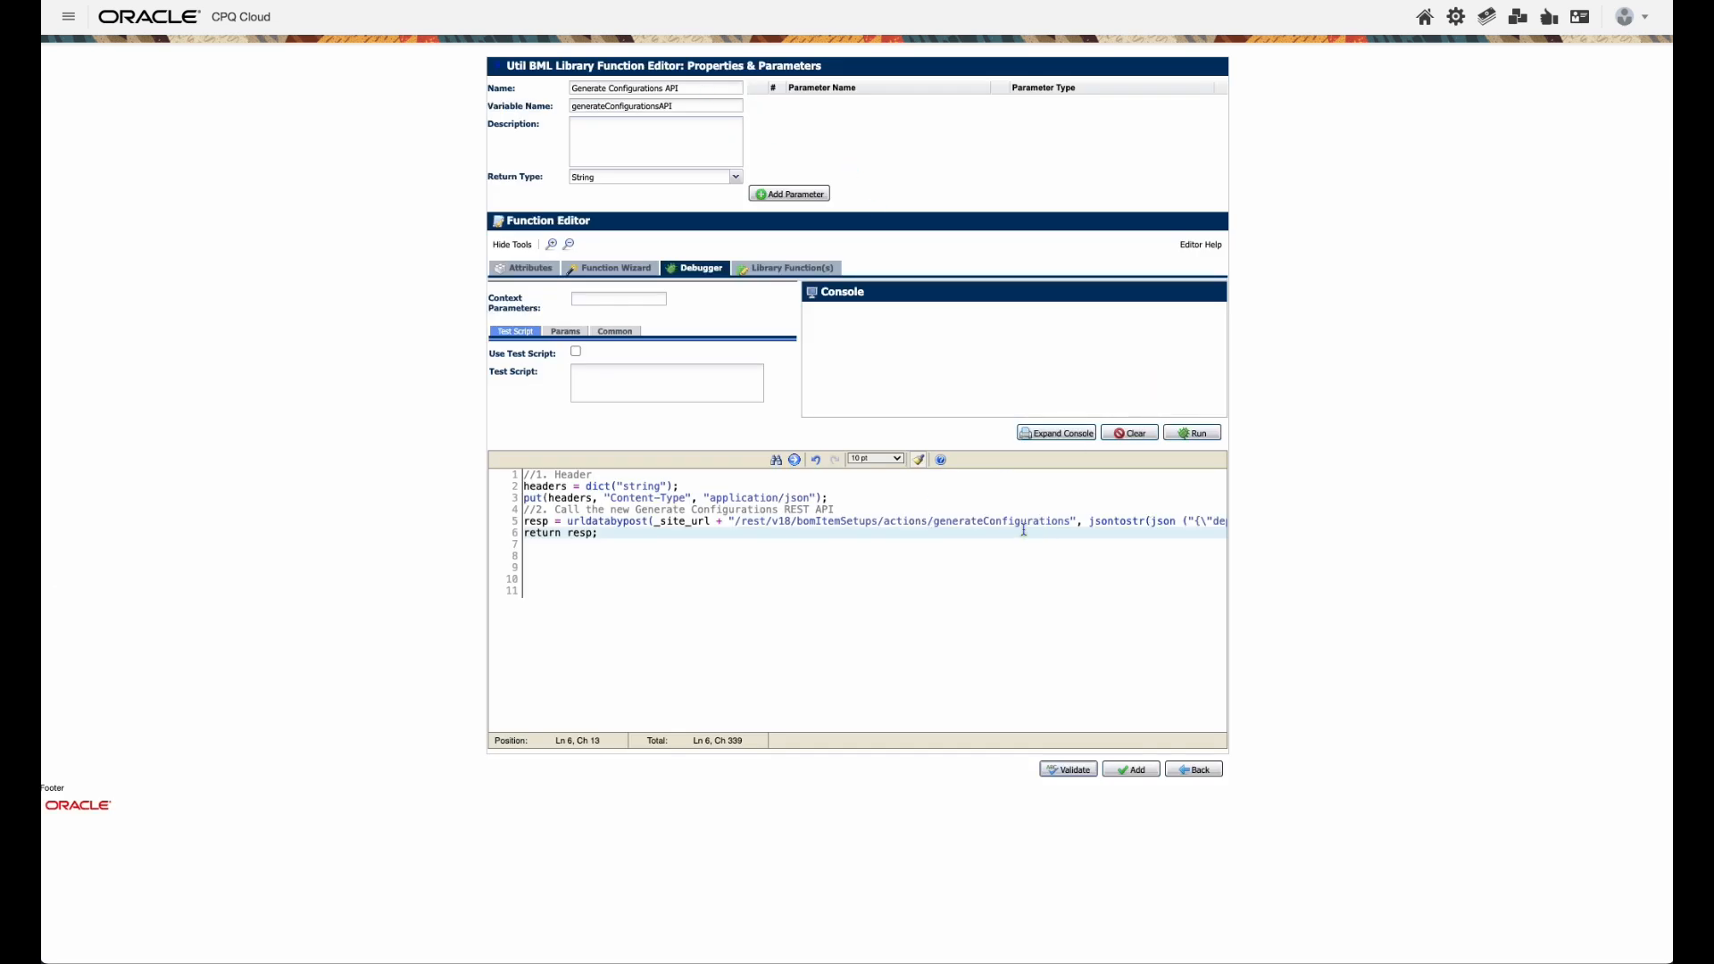
Run the Generate Configurations API utility function in the debugger and highlight its returned data
click(1196, 433)
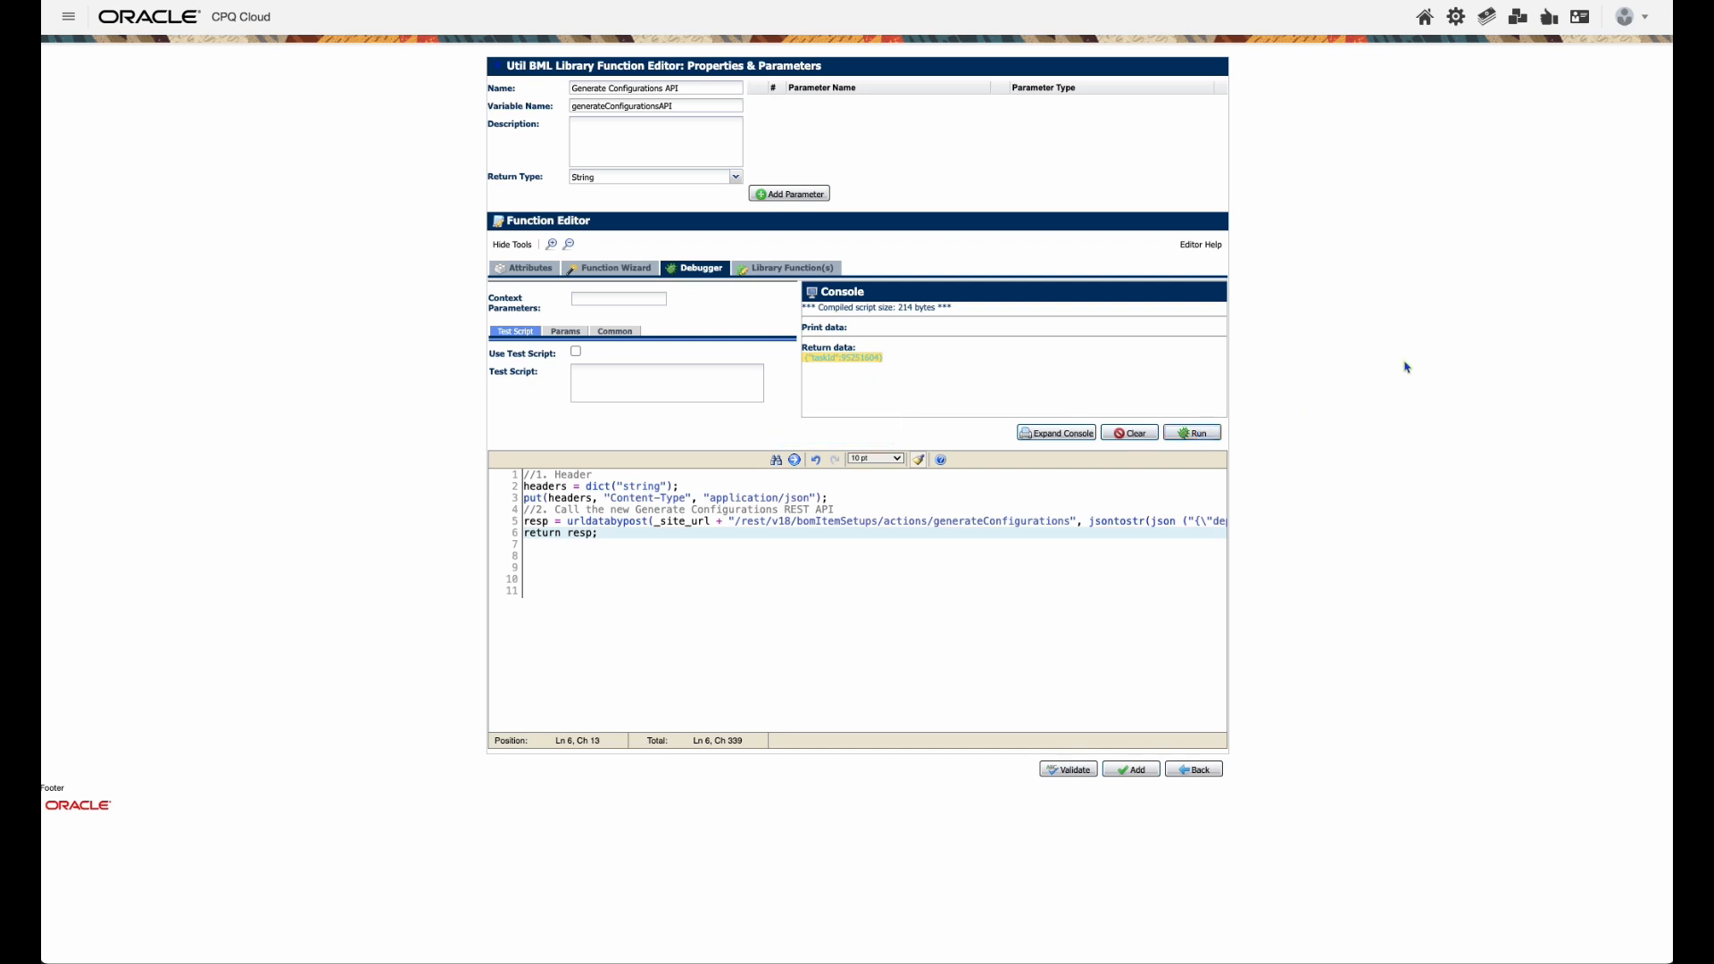
triple_click(857, 359)
click(1558, 323)
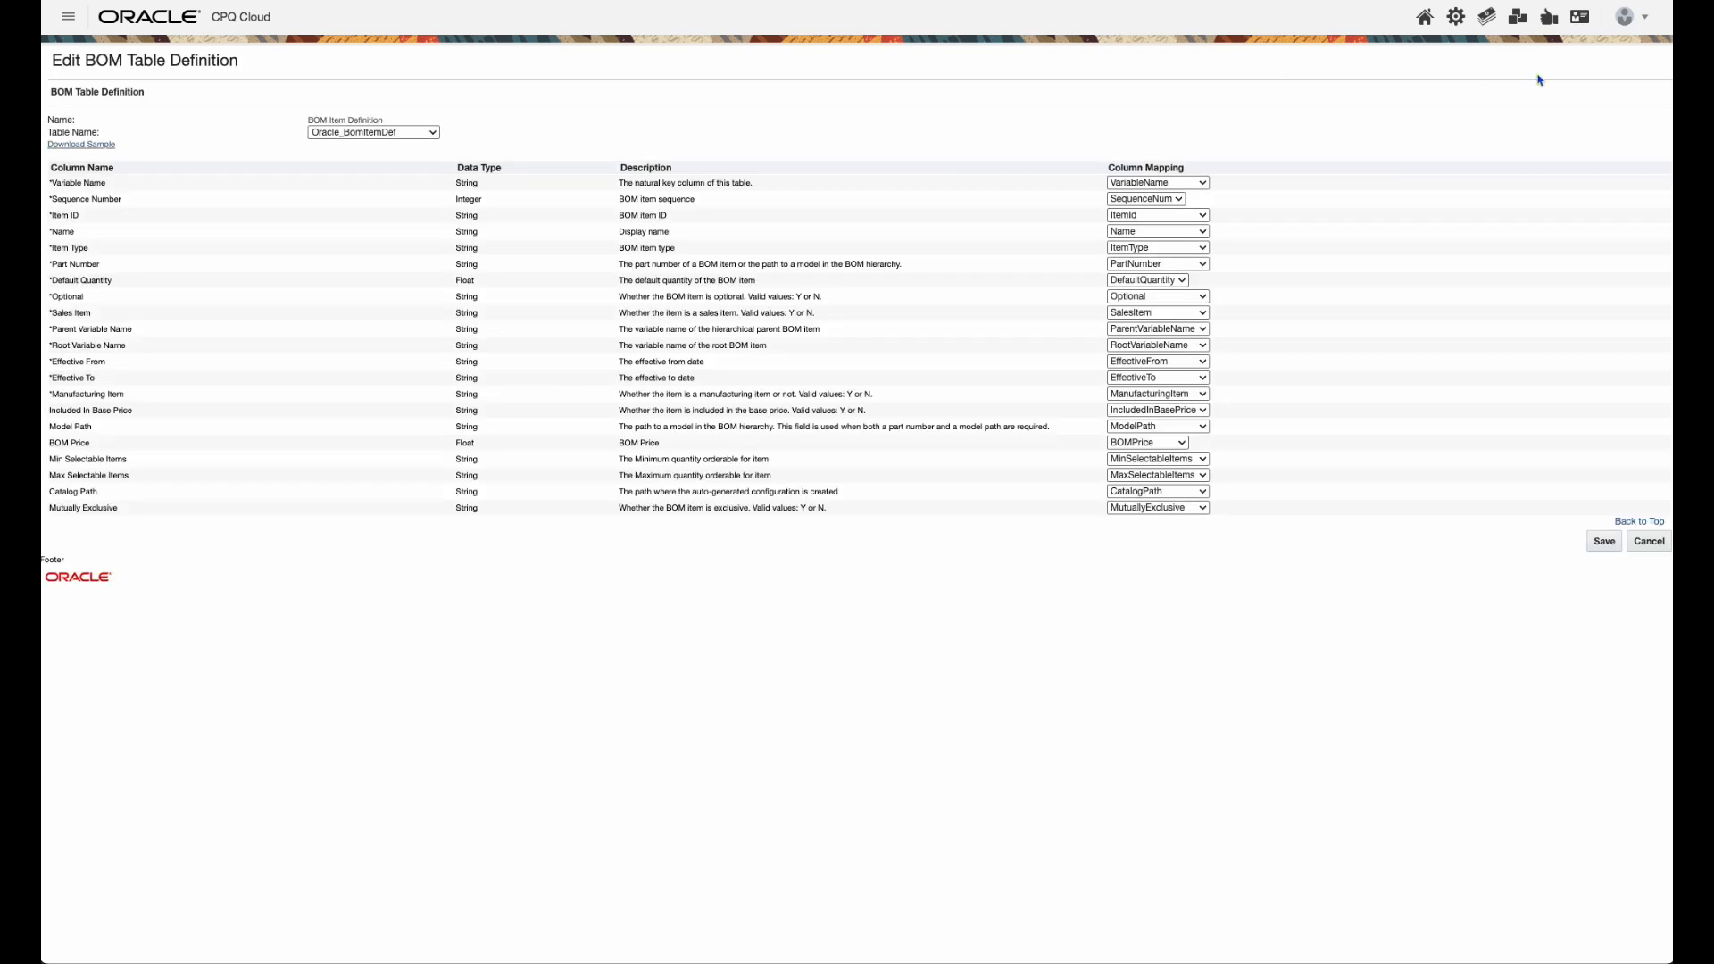
Open the catalog definition's configuration quick links and select the Mac product family
click(1456, 17)
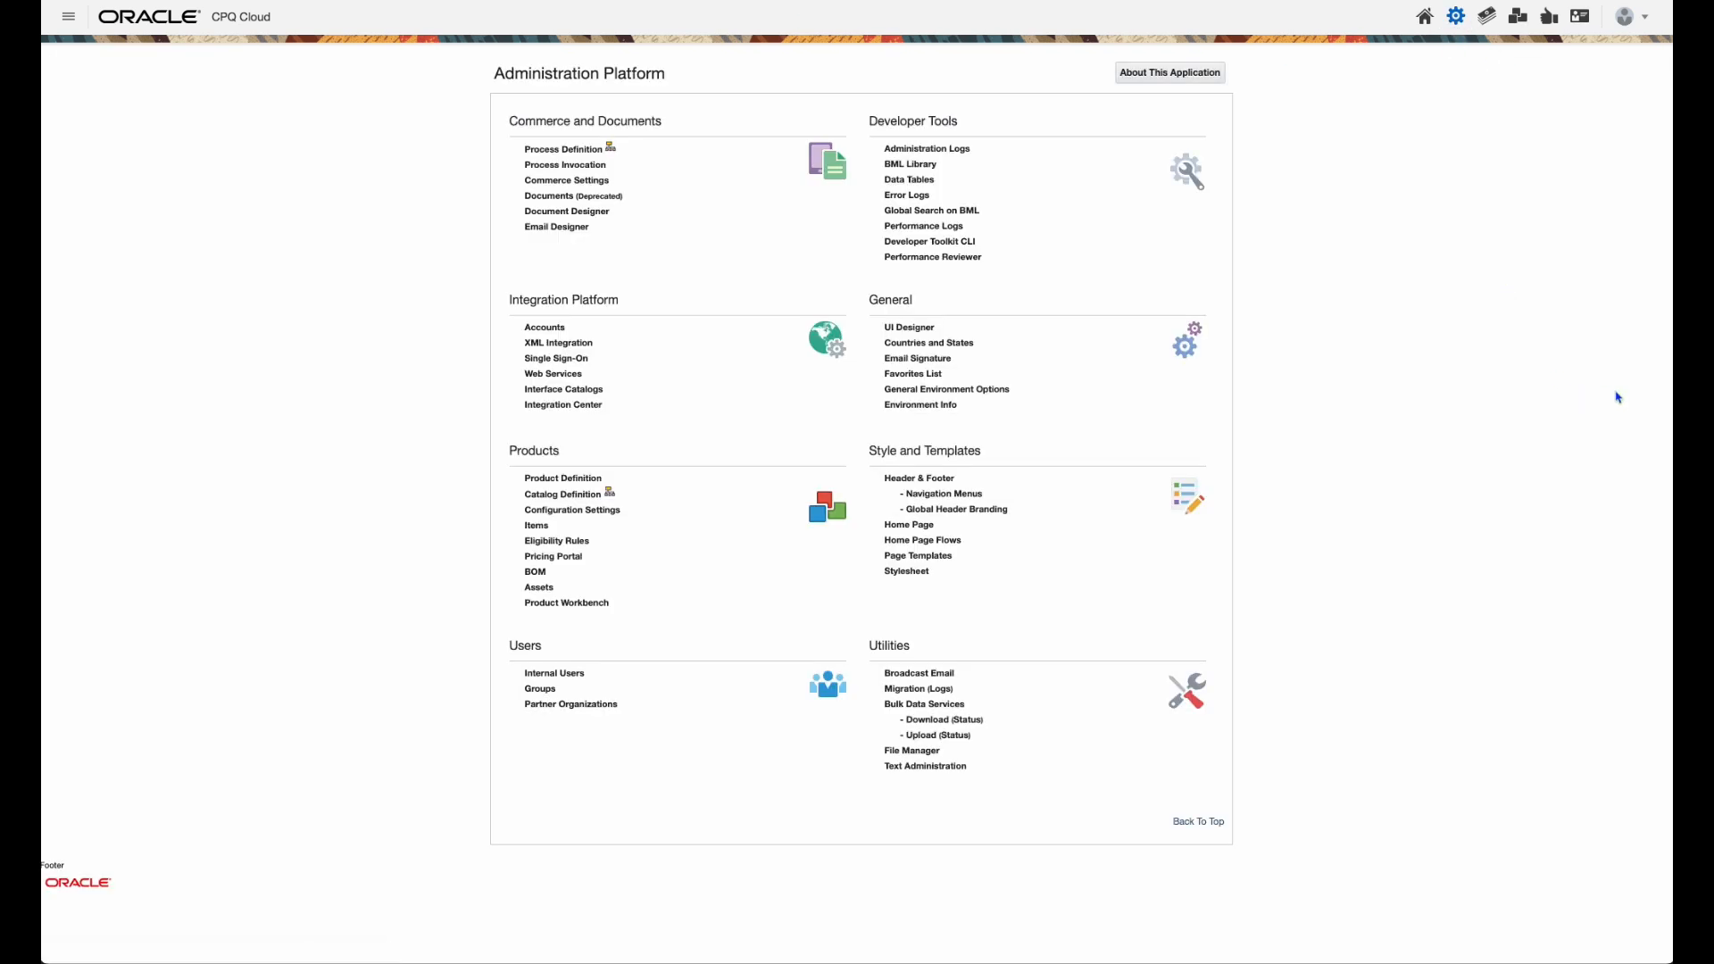
click(610, 492)
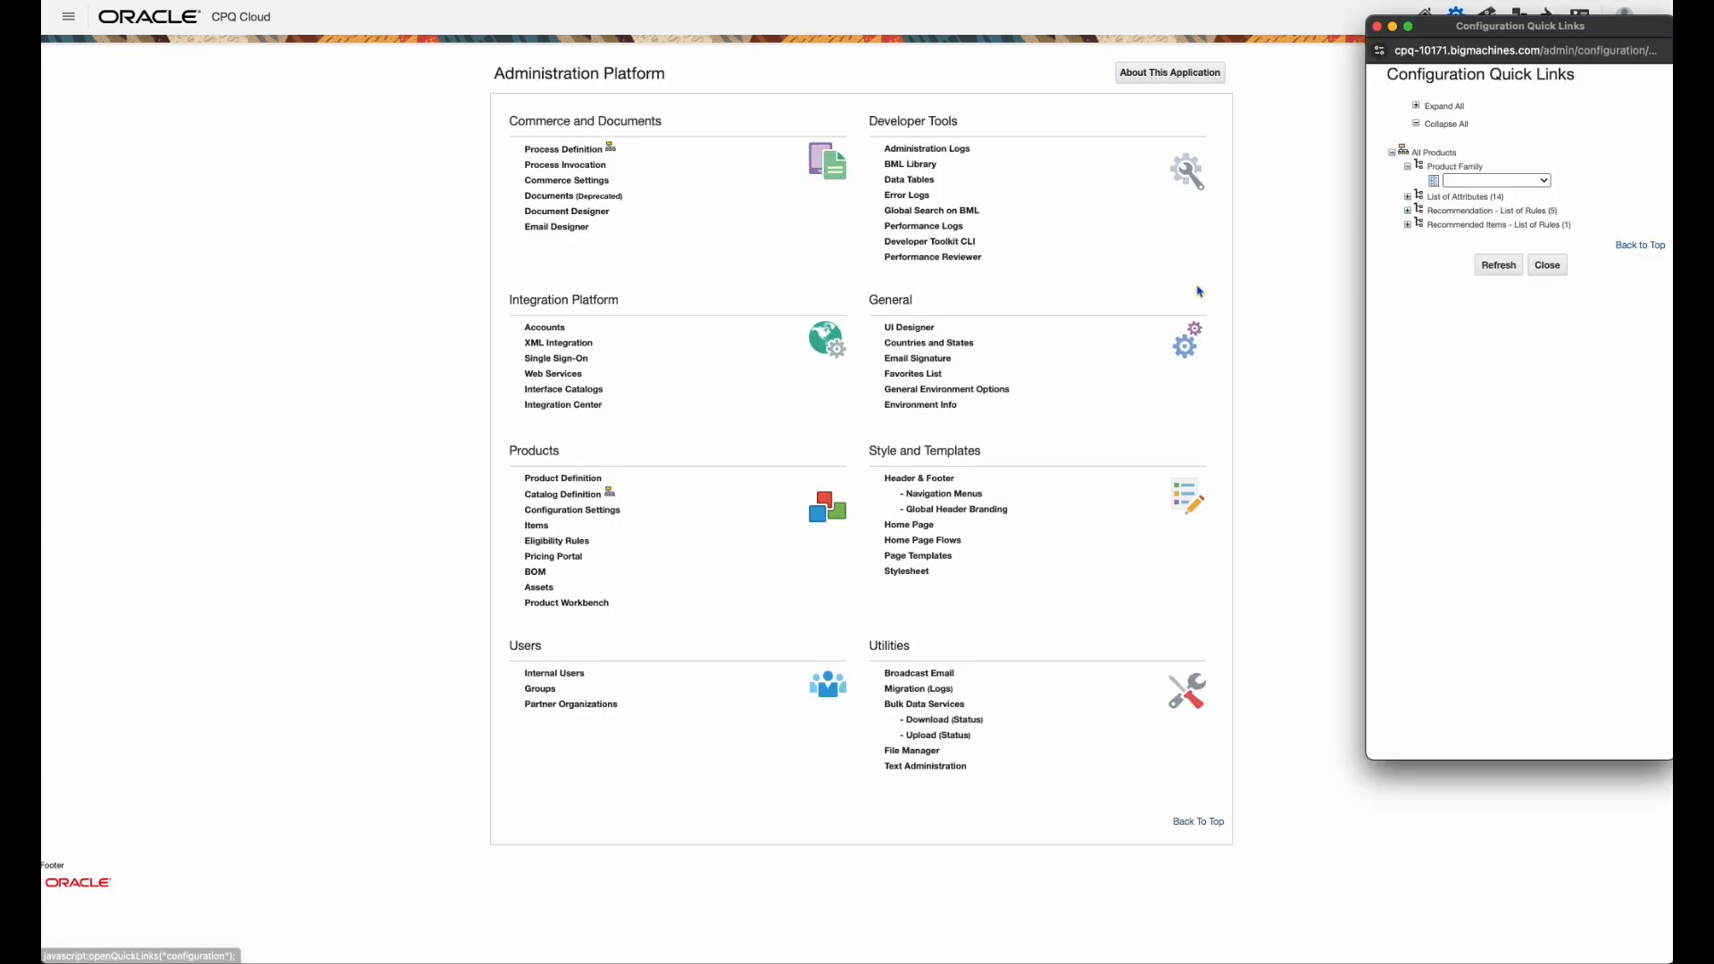
click(1488, 181)
click(1490, 303)
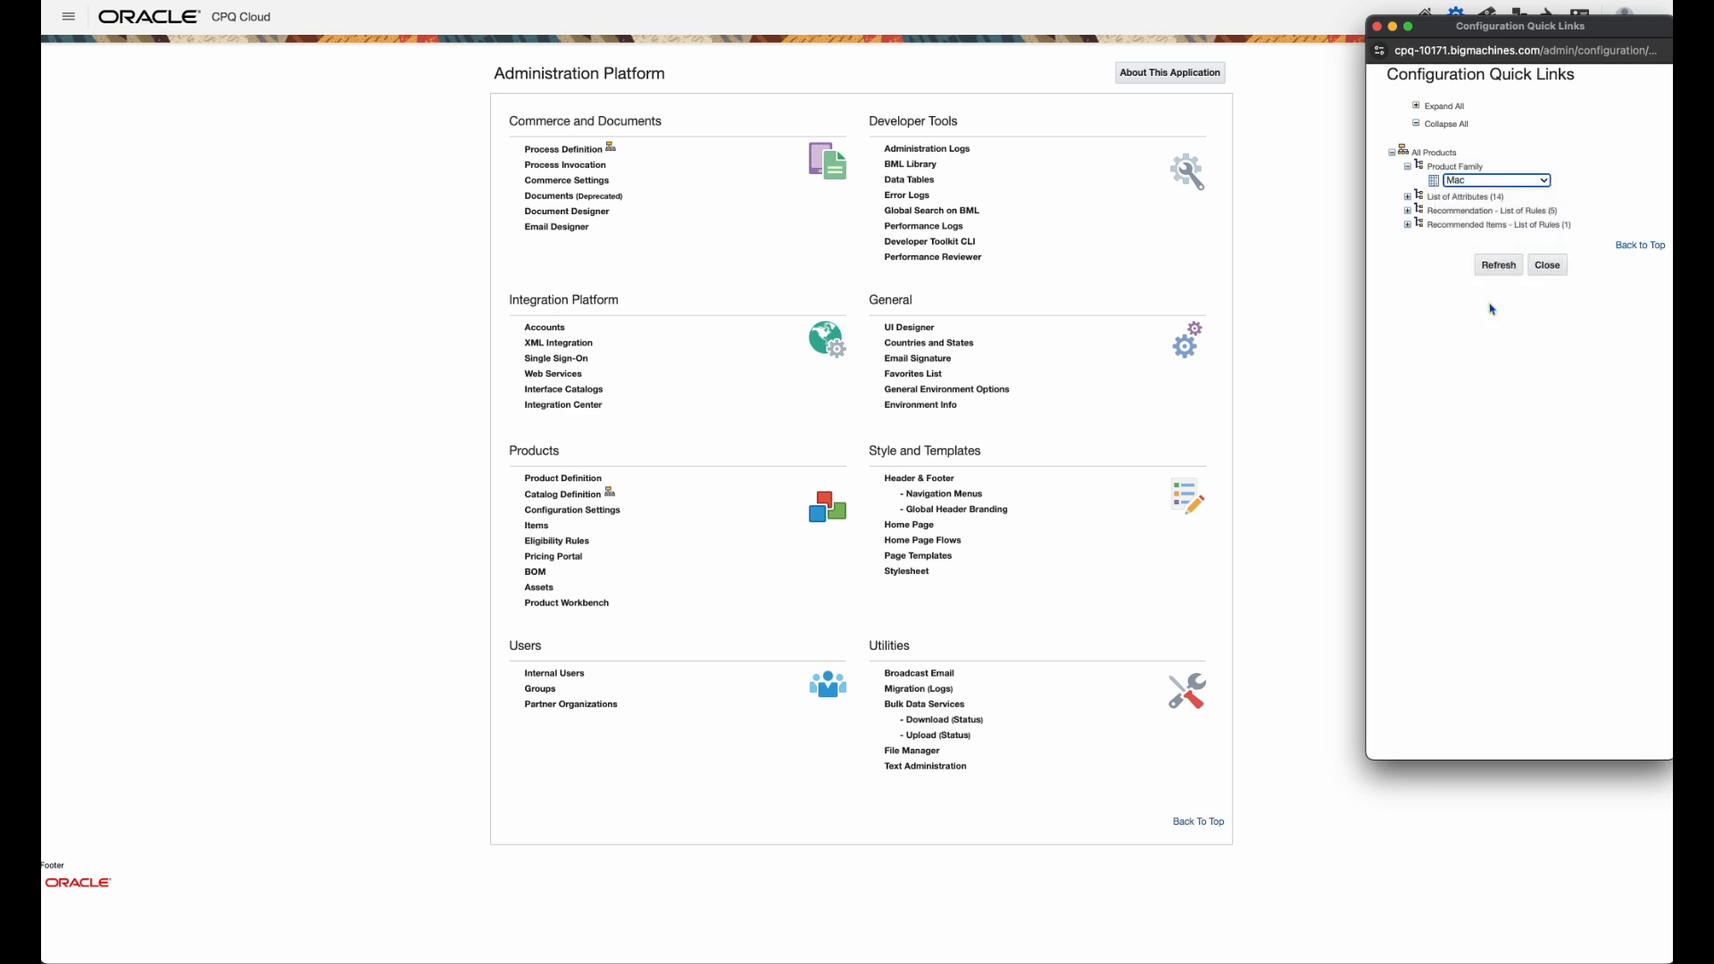
click(1474, 172)
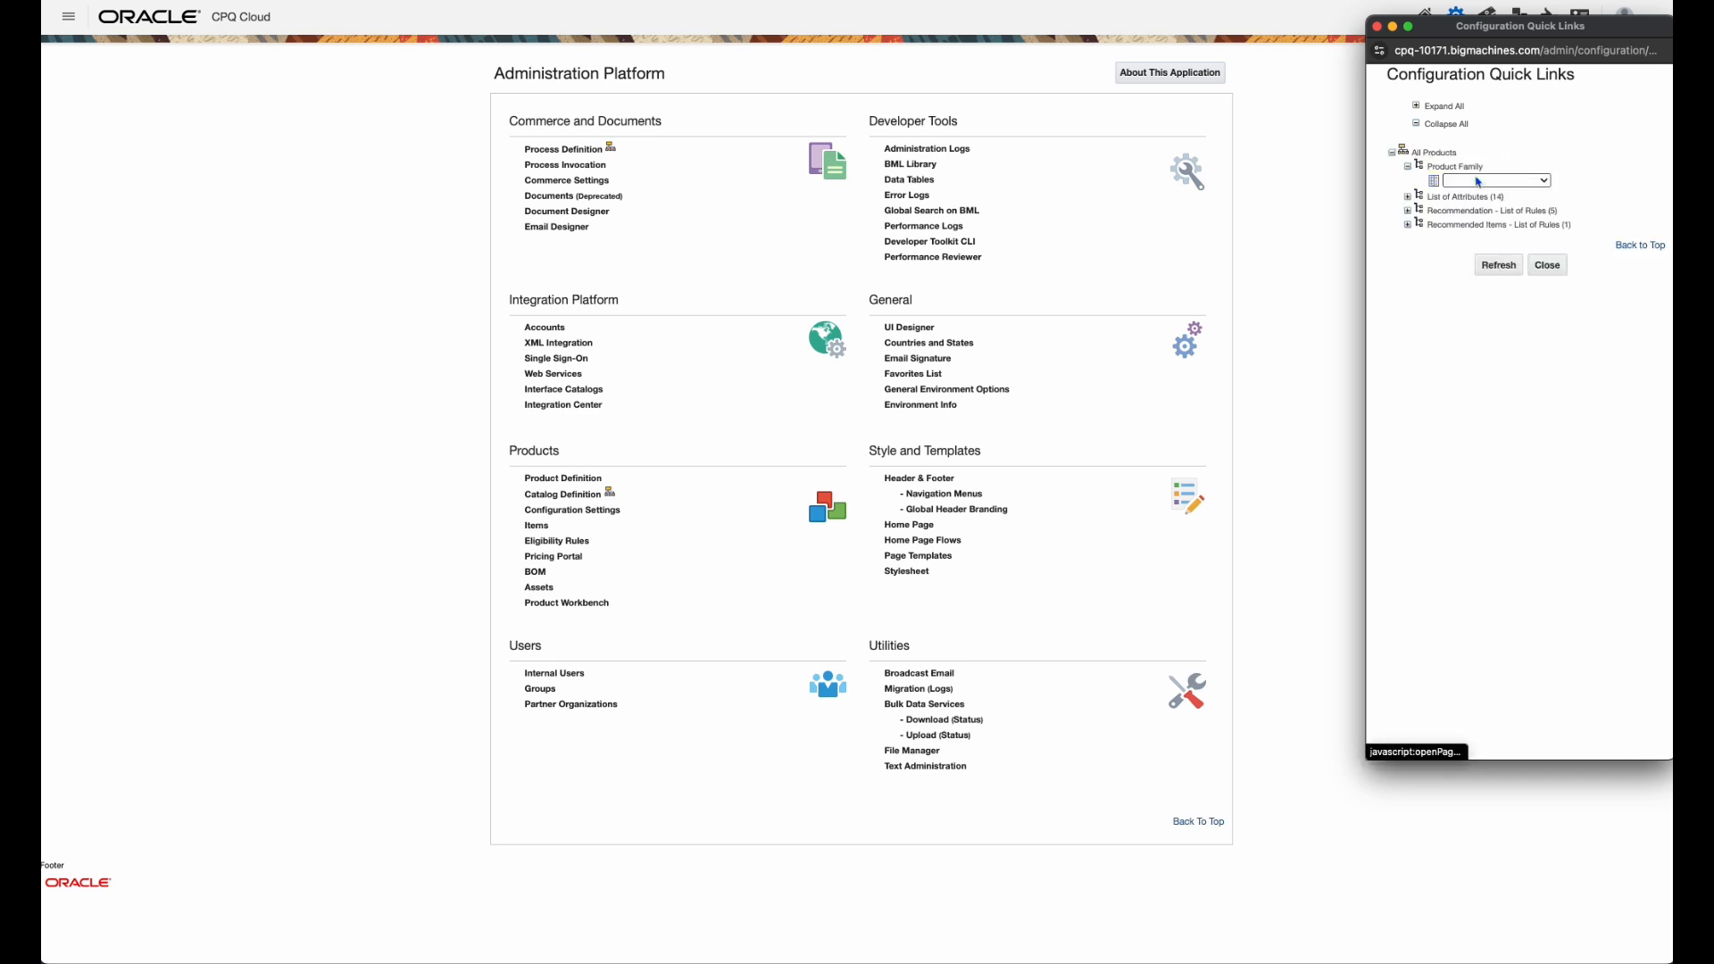
click(1482, 181)
click(1464, 301)
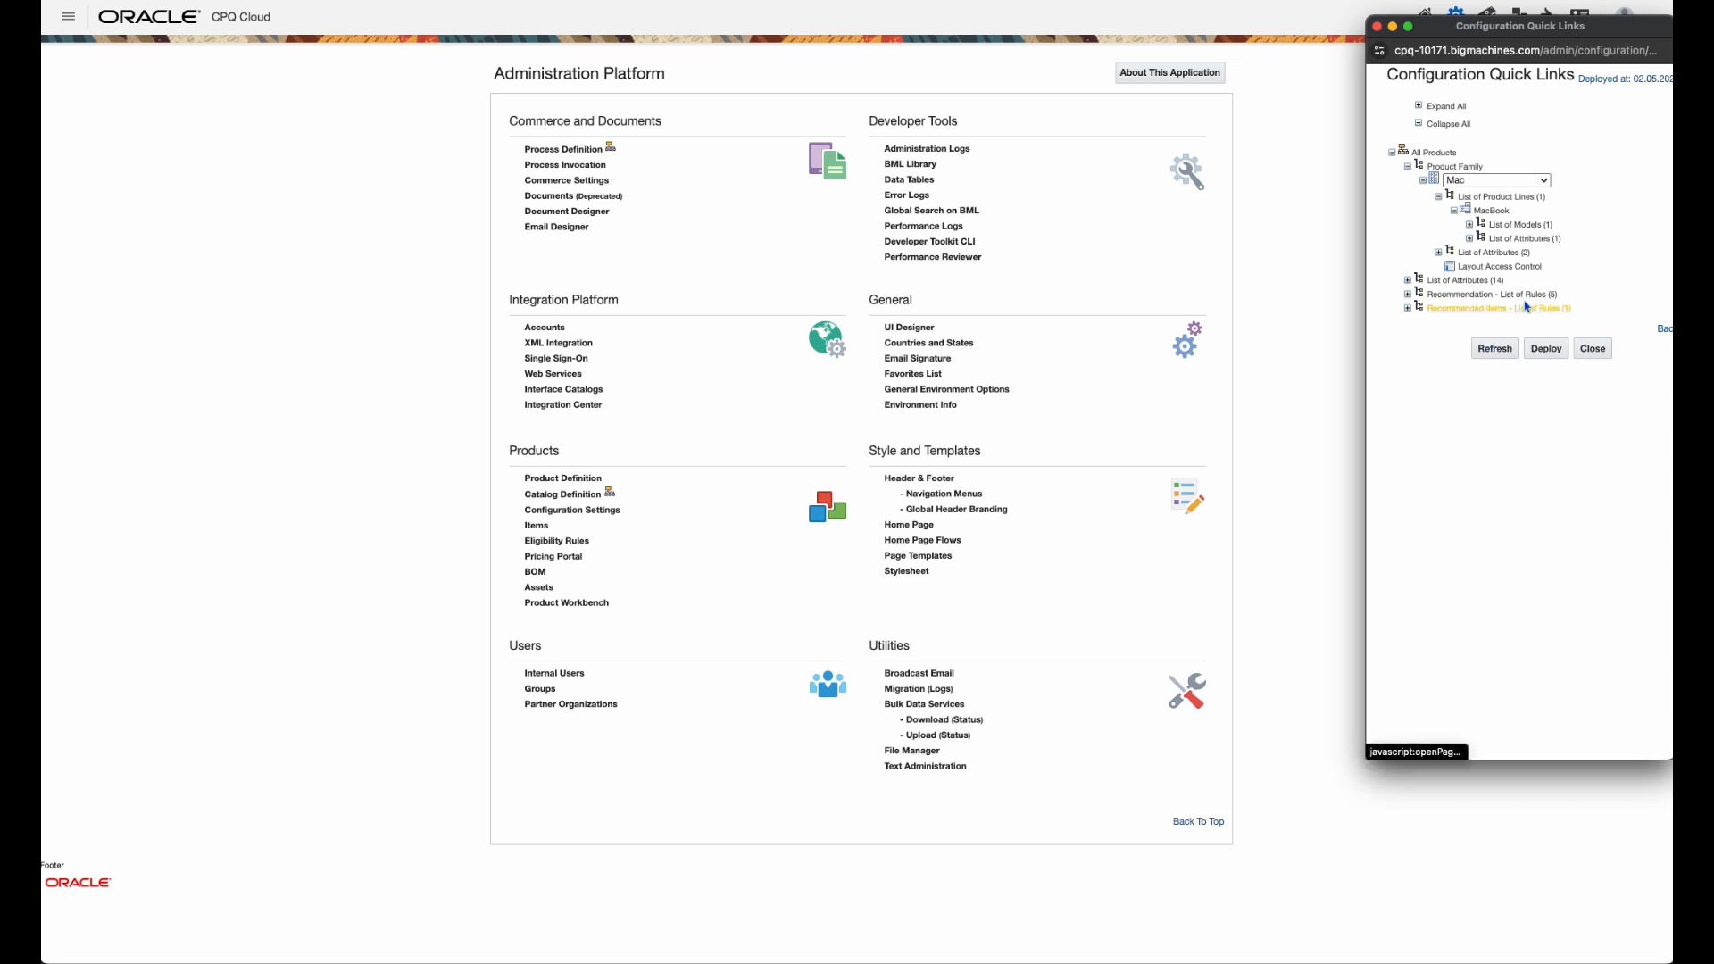
Expand the MacBook product line's list of models and refresh the product tree
click(1469, 225)
click(1495, 399)
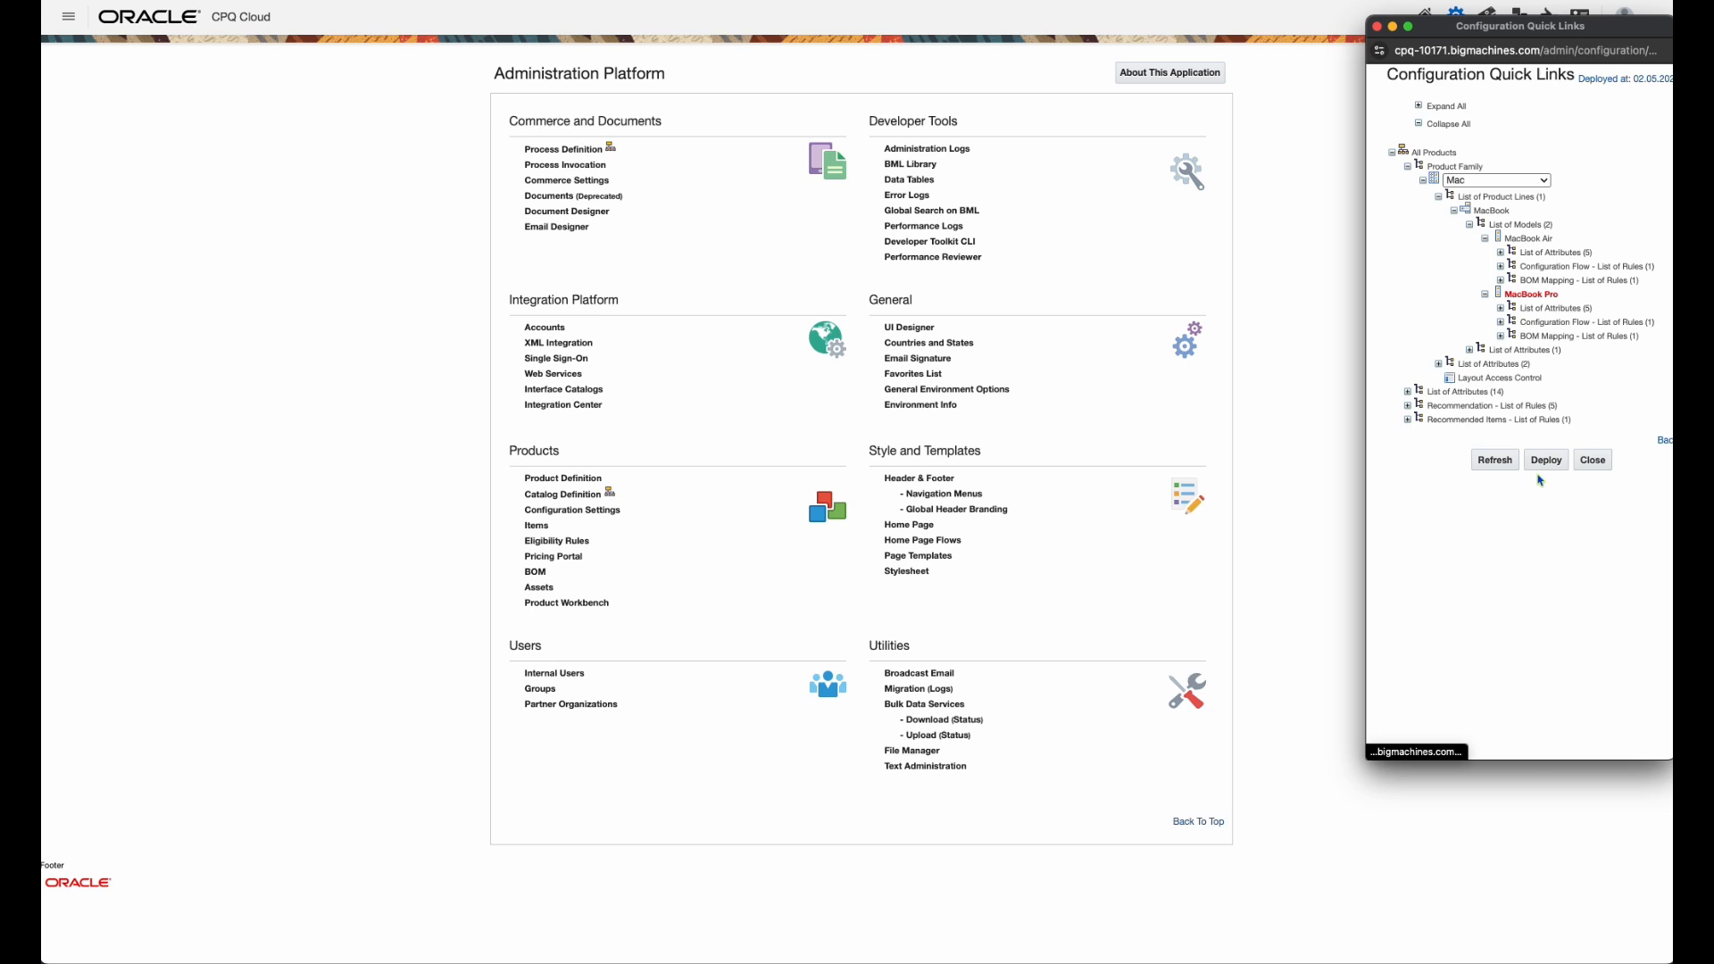
click(1496, 464)
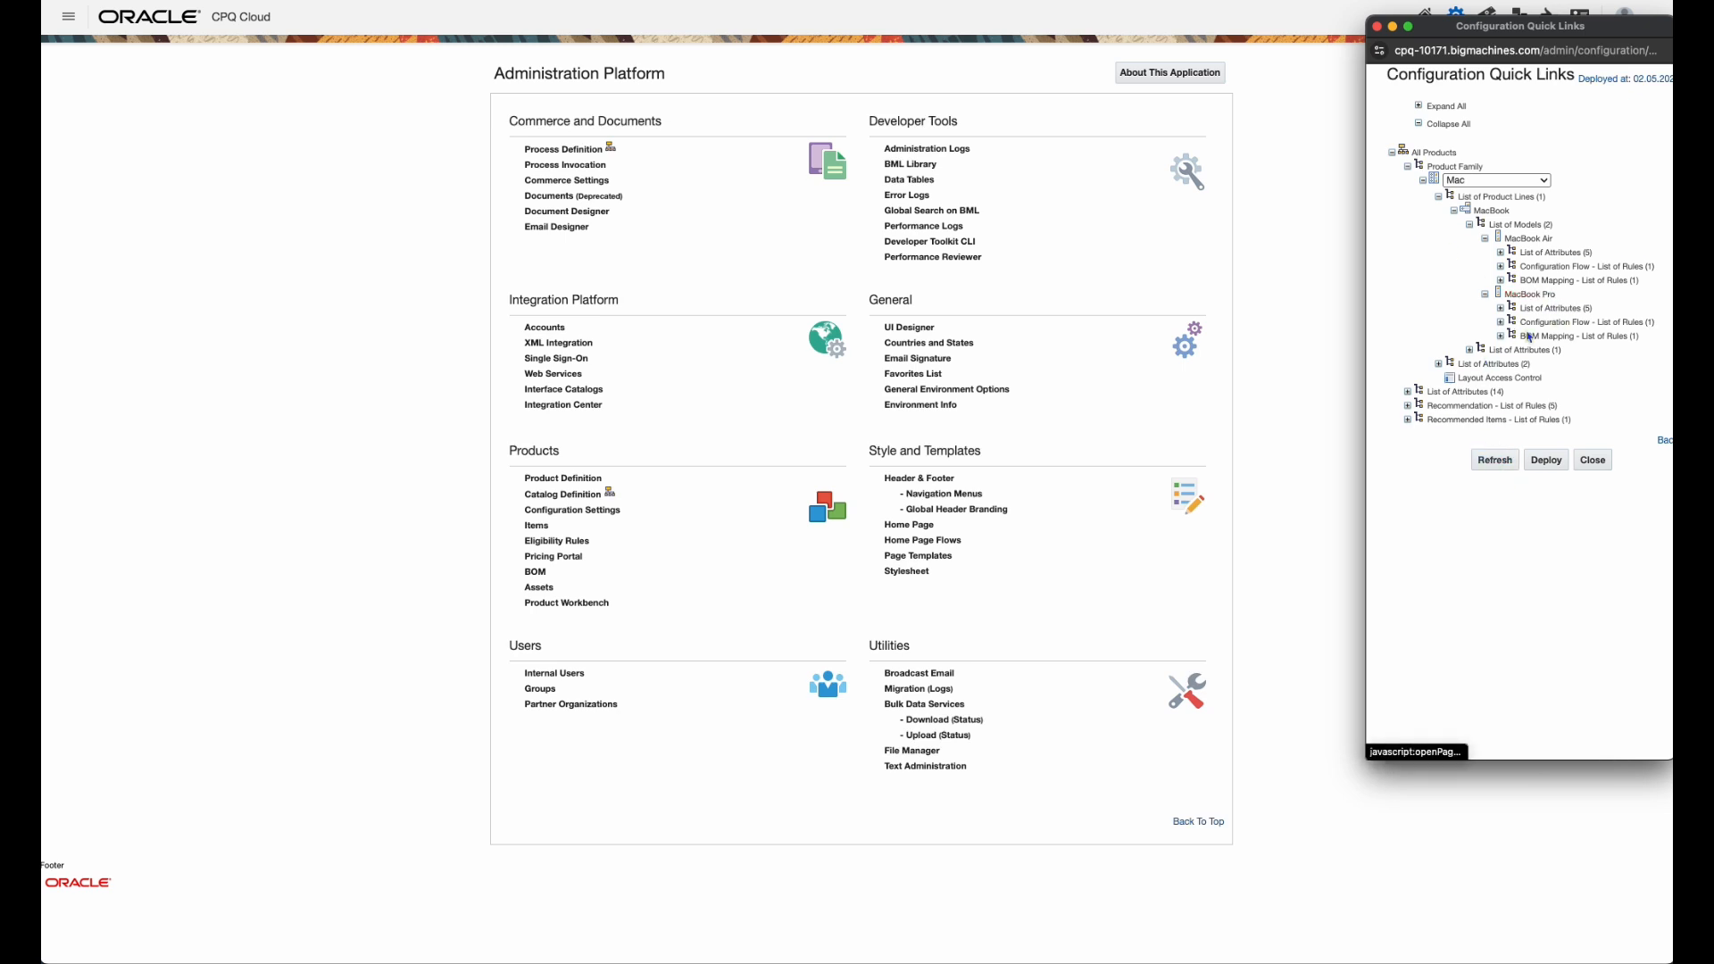
click(1458, 214)
click(1458, 214)
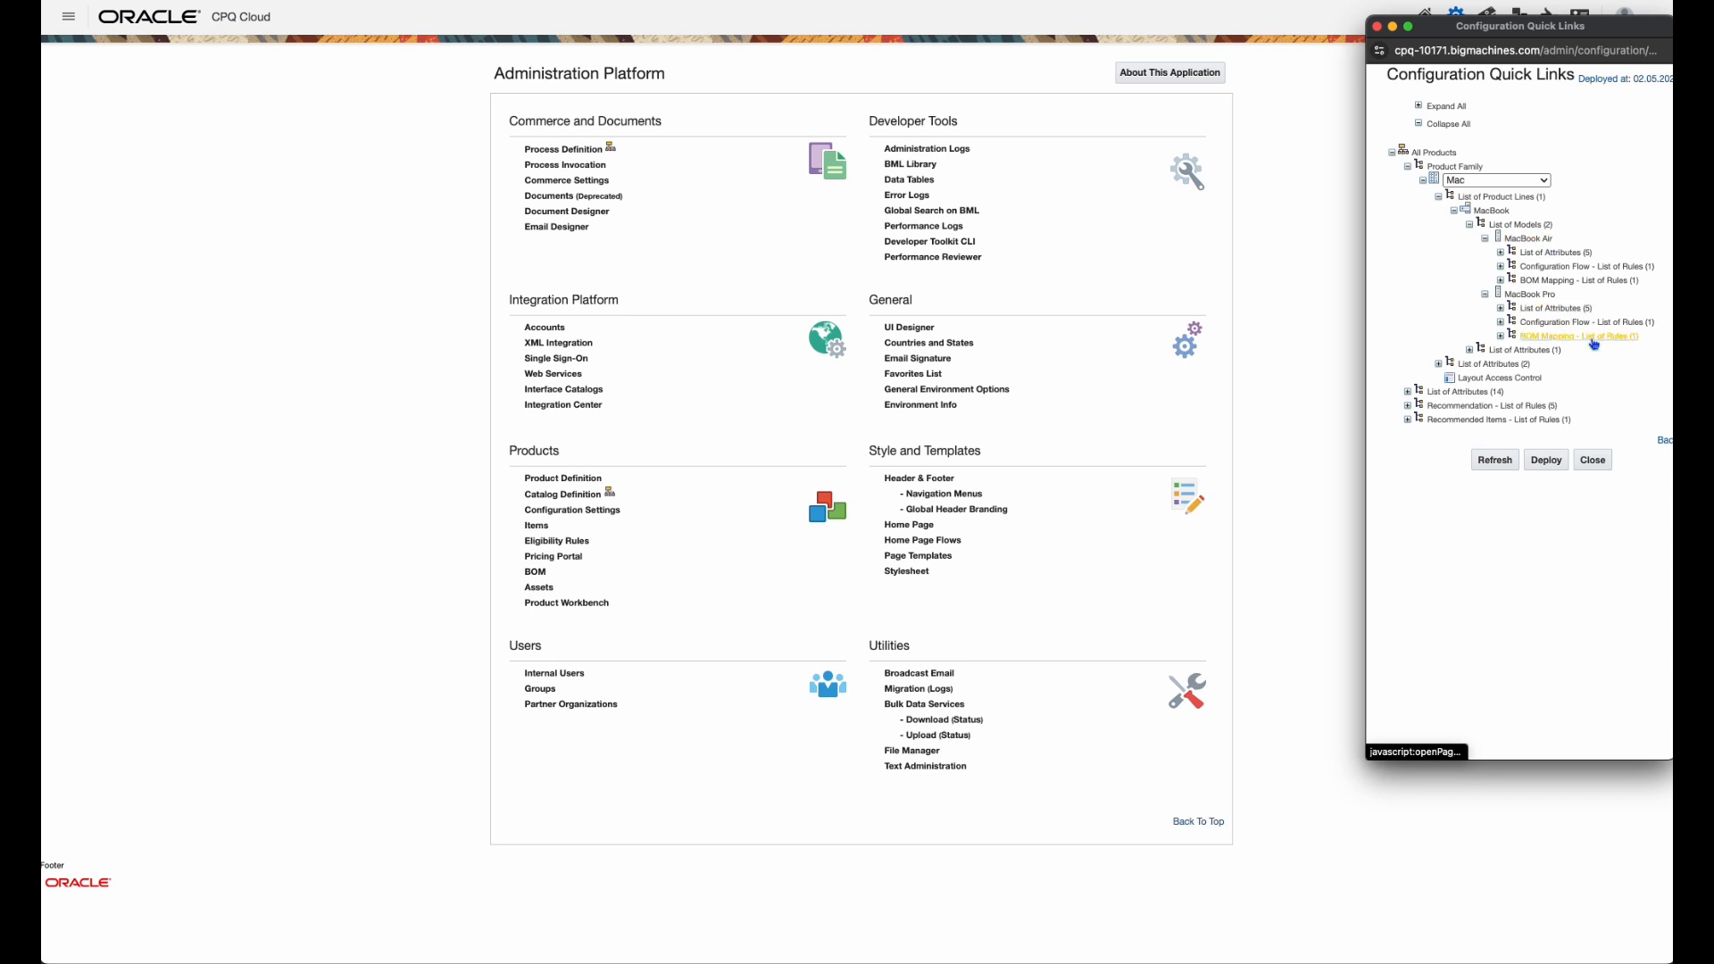
Expand the attribute lists of MacBook Air, MacBook Pro, the MacBook product line and the Mac family
click(1501, 254)
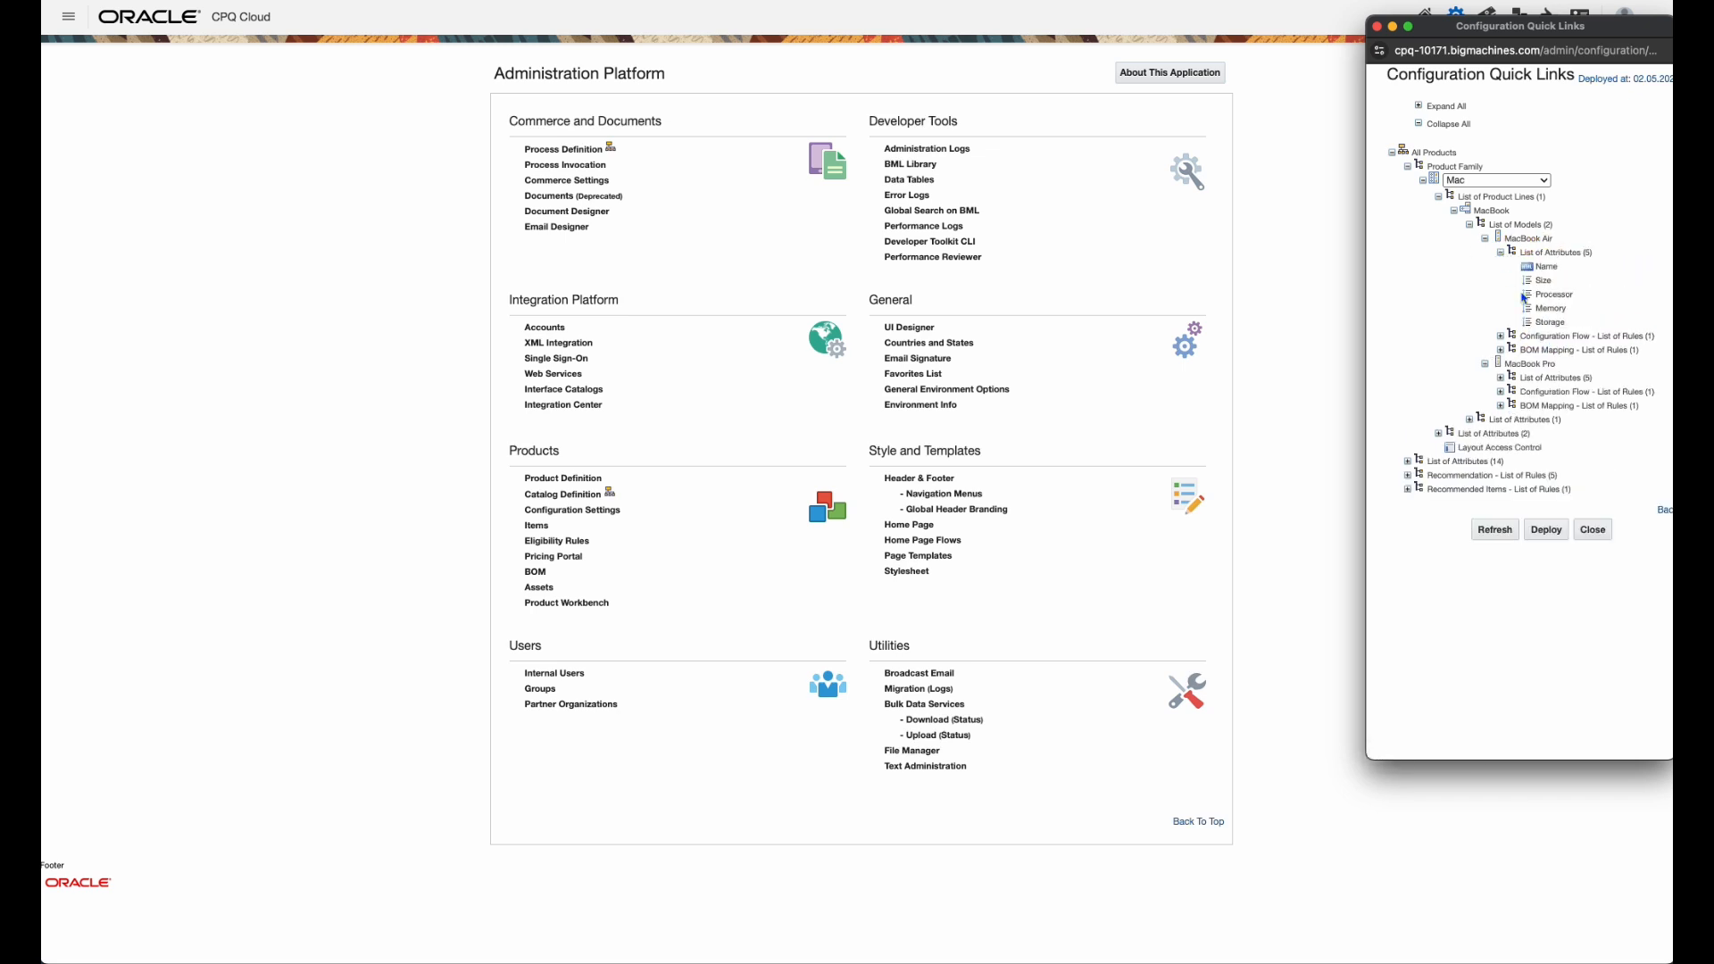
click(1501, 378)
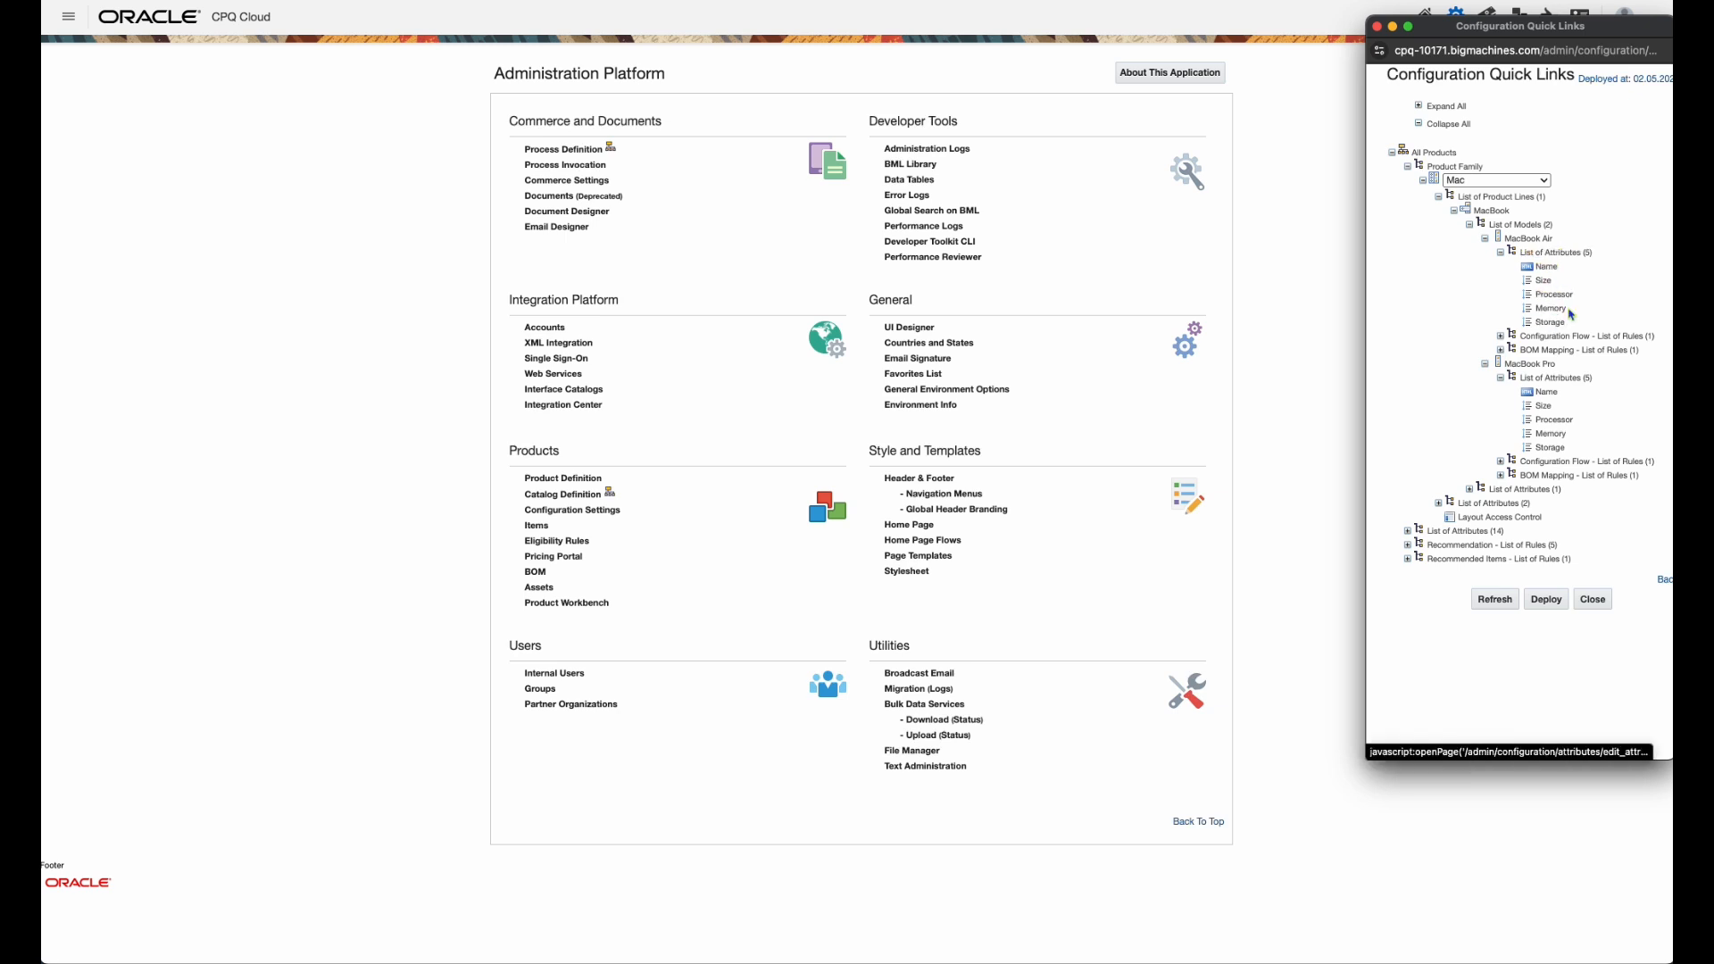
click(1468, 489)
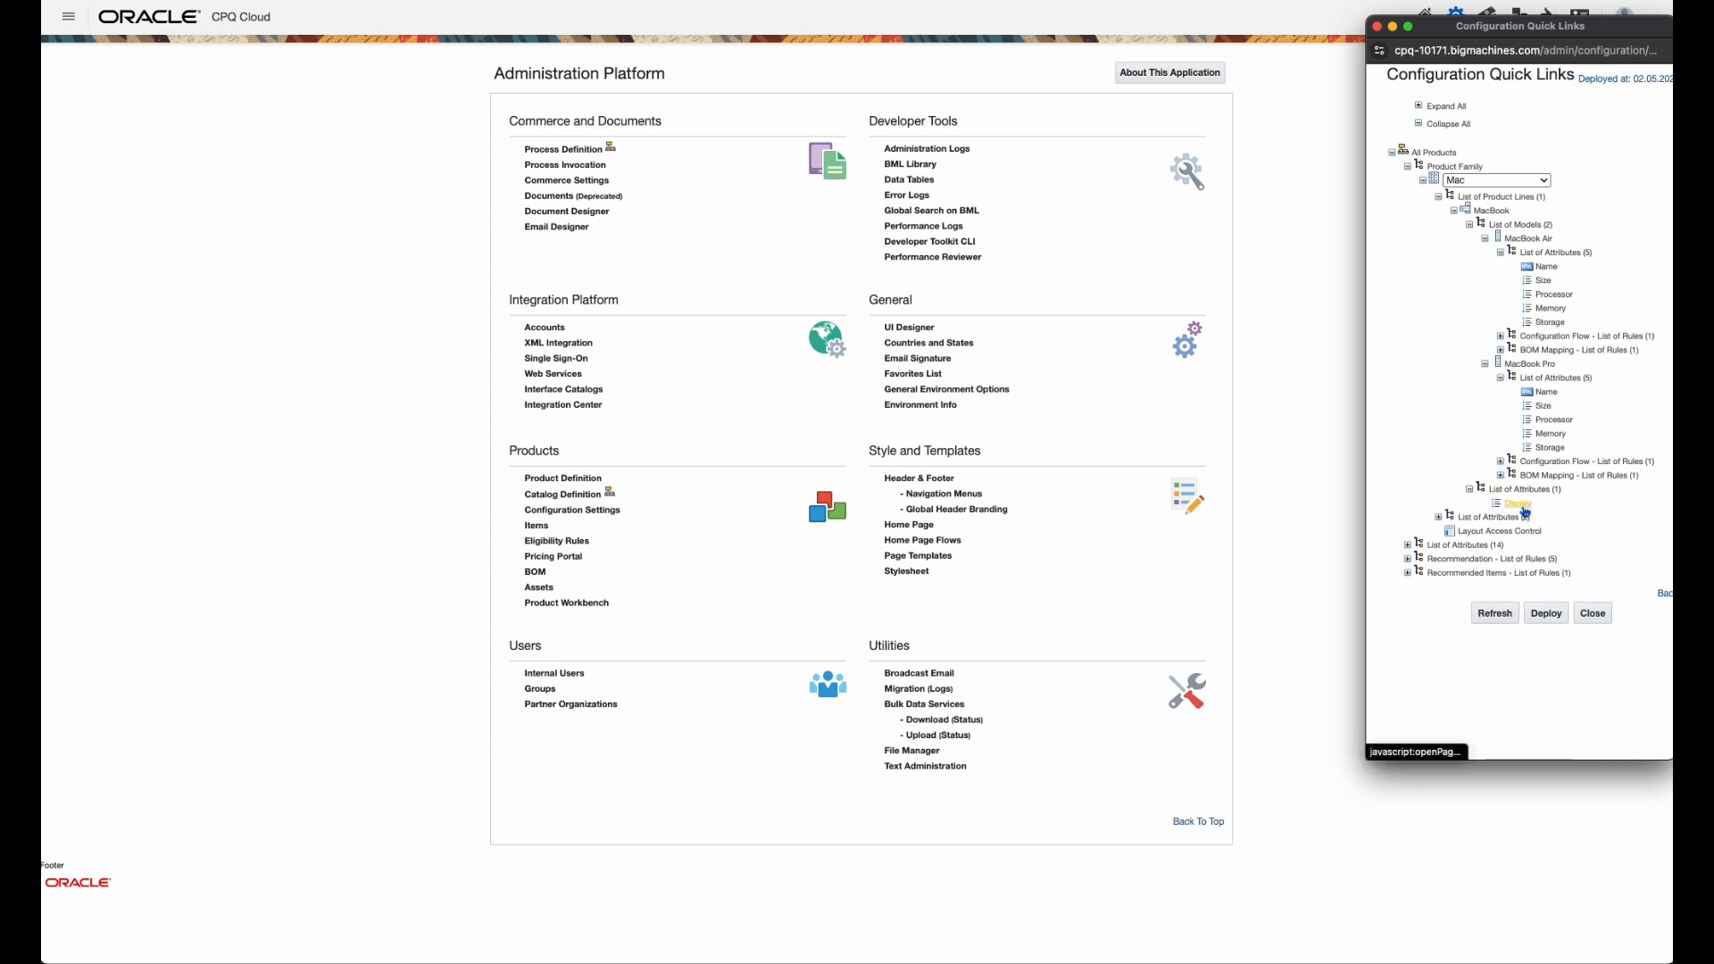
click(1438, 518)
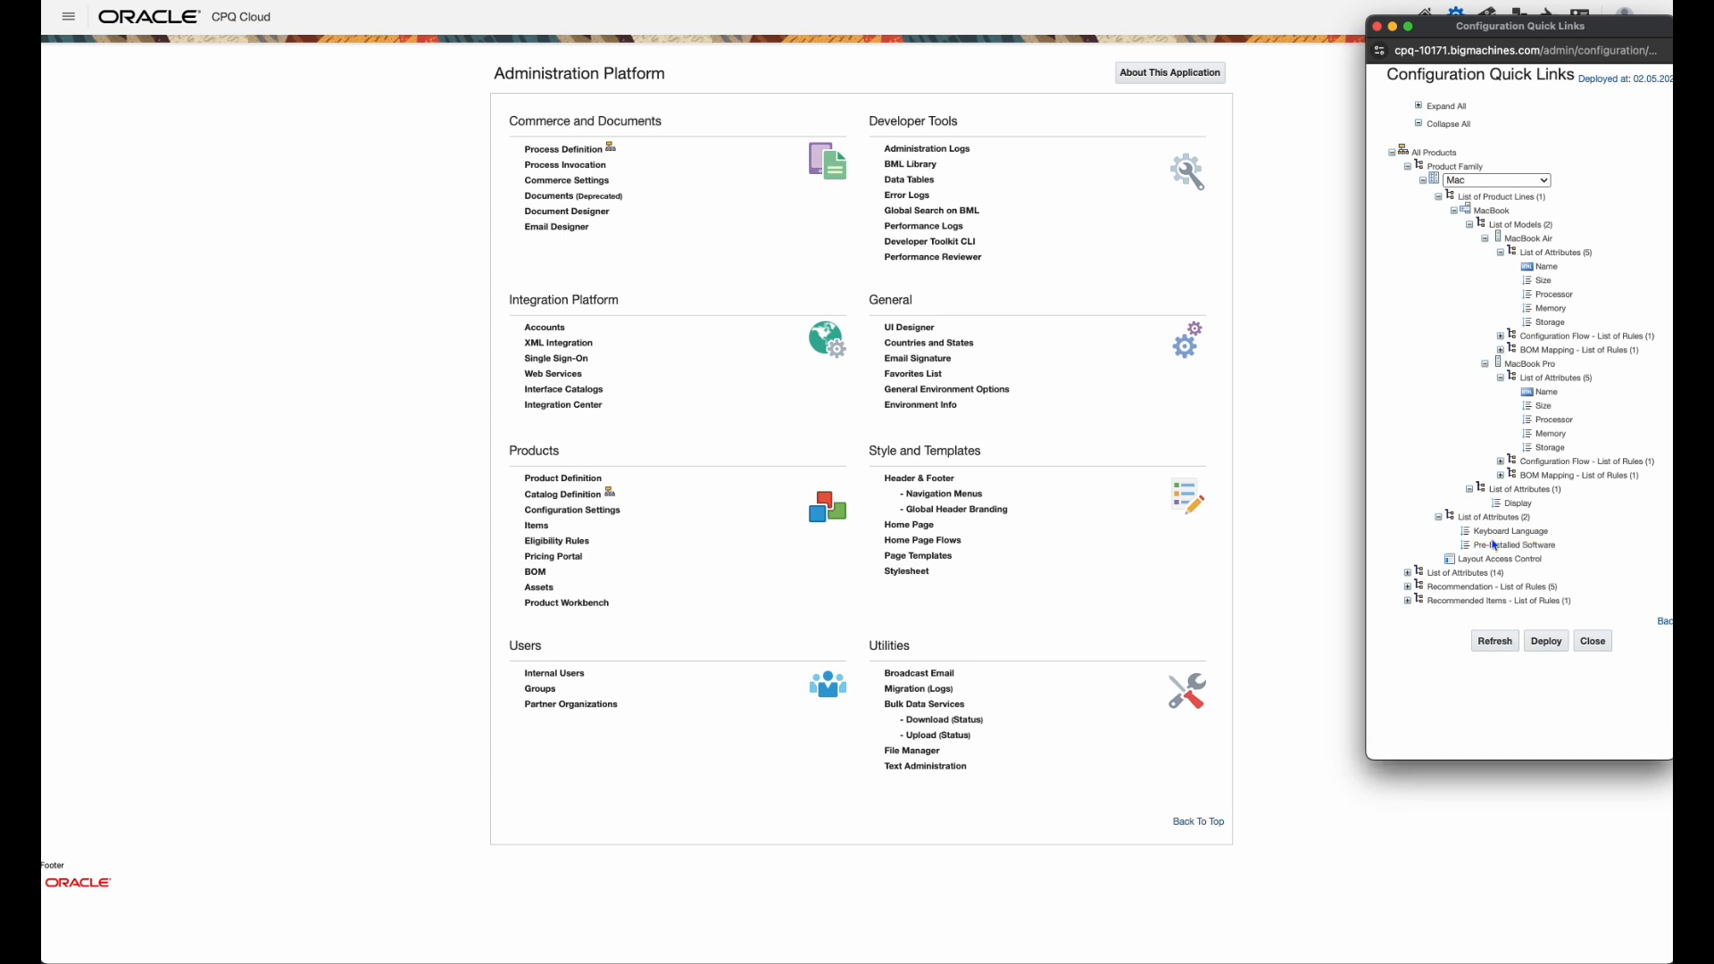
Deploy the home page from its Deployment Center without a confirmation email and refresh the deployment status
click(1294, 541)
click(925, 528)
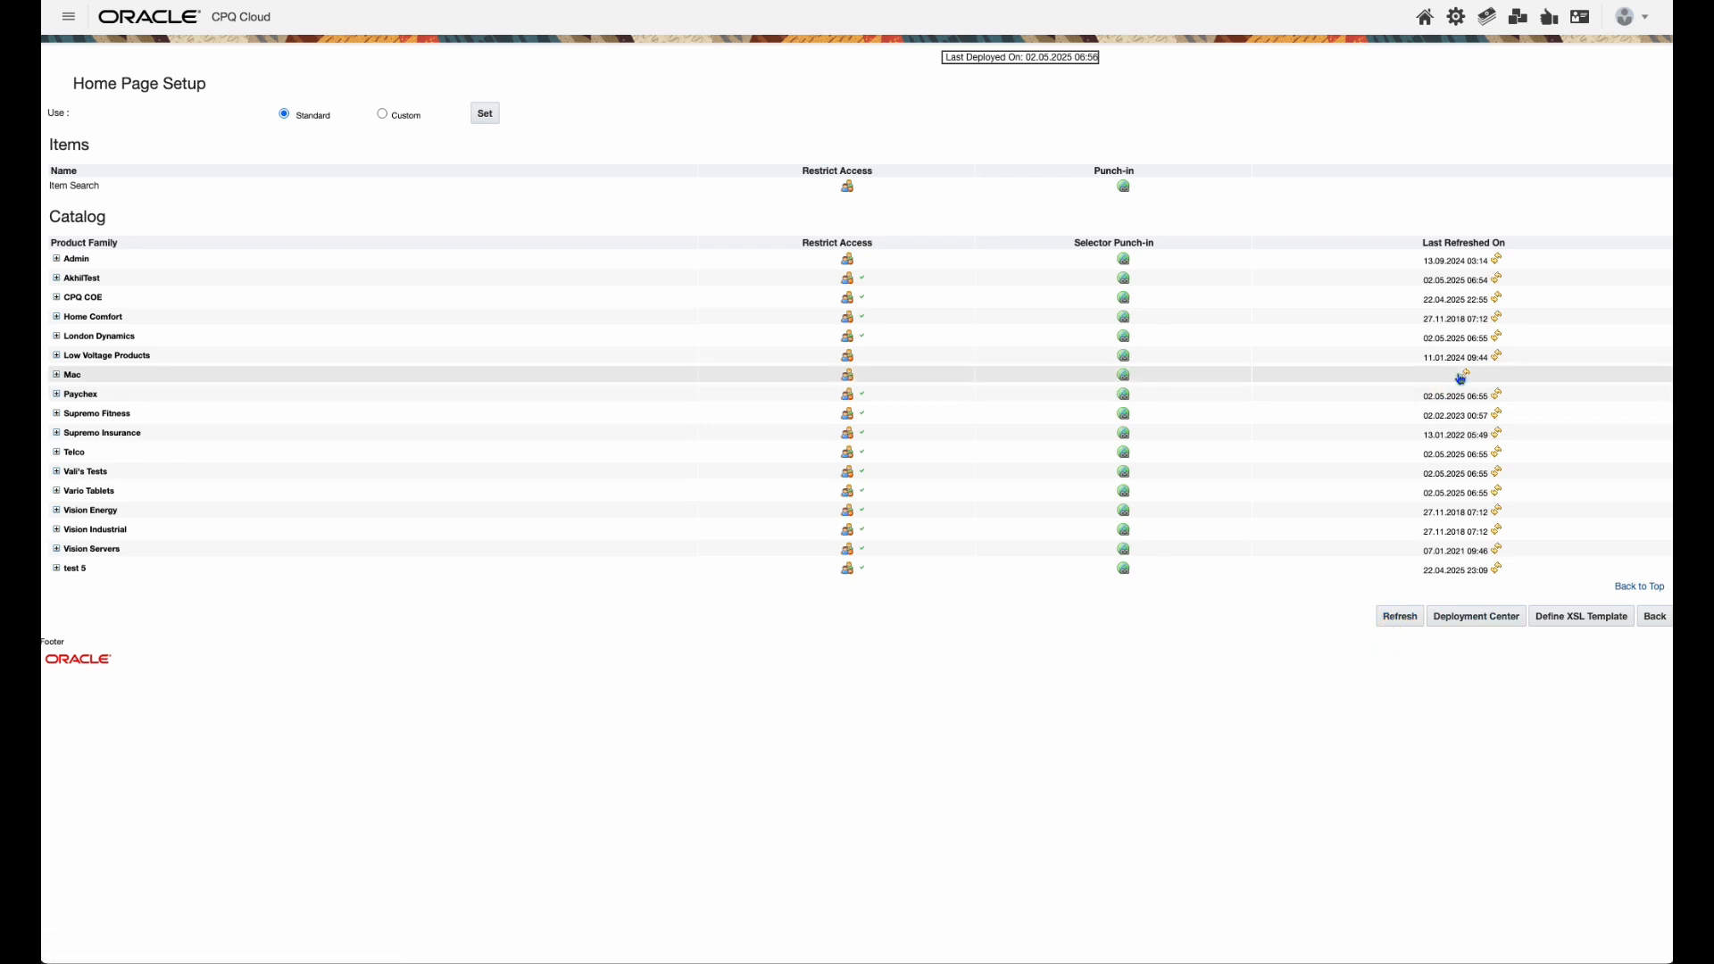
click(1437, 615)
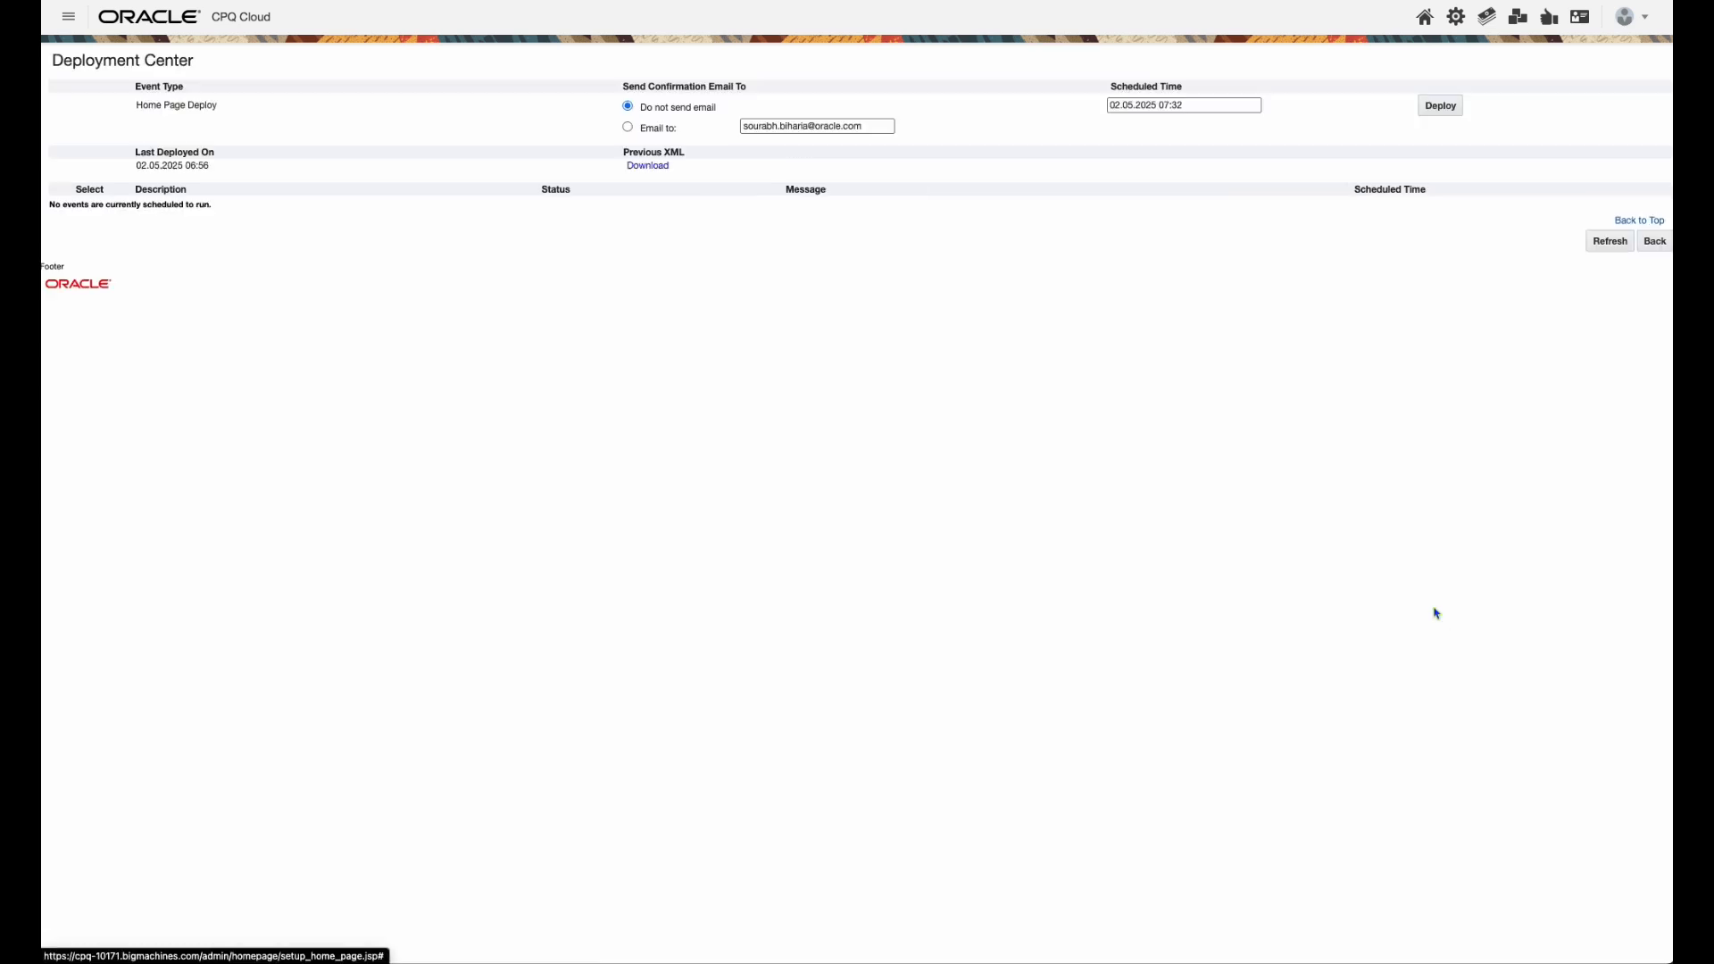
click(1438, 109)
click(1566, 246)
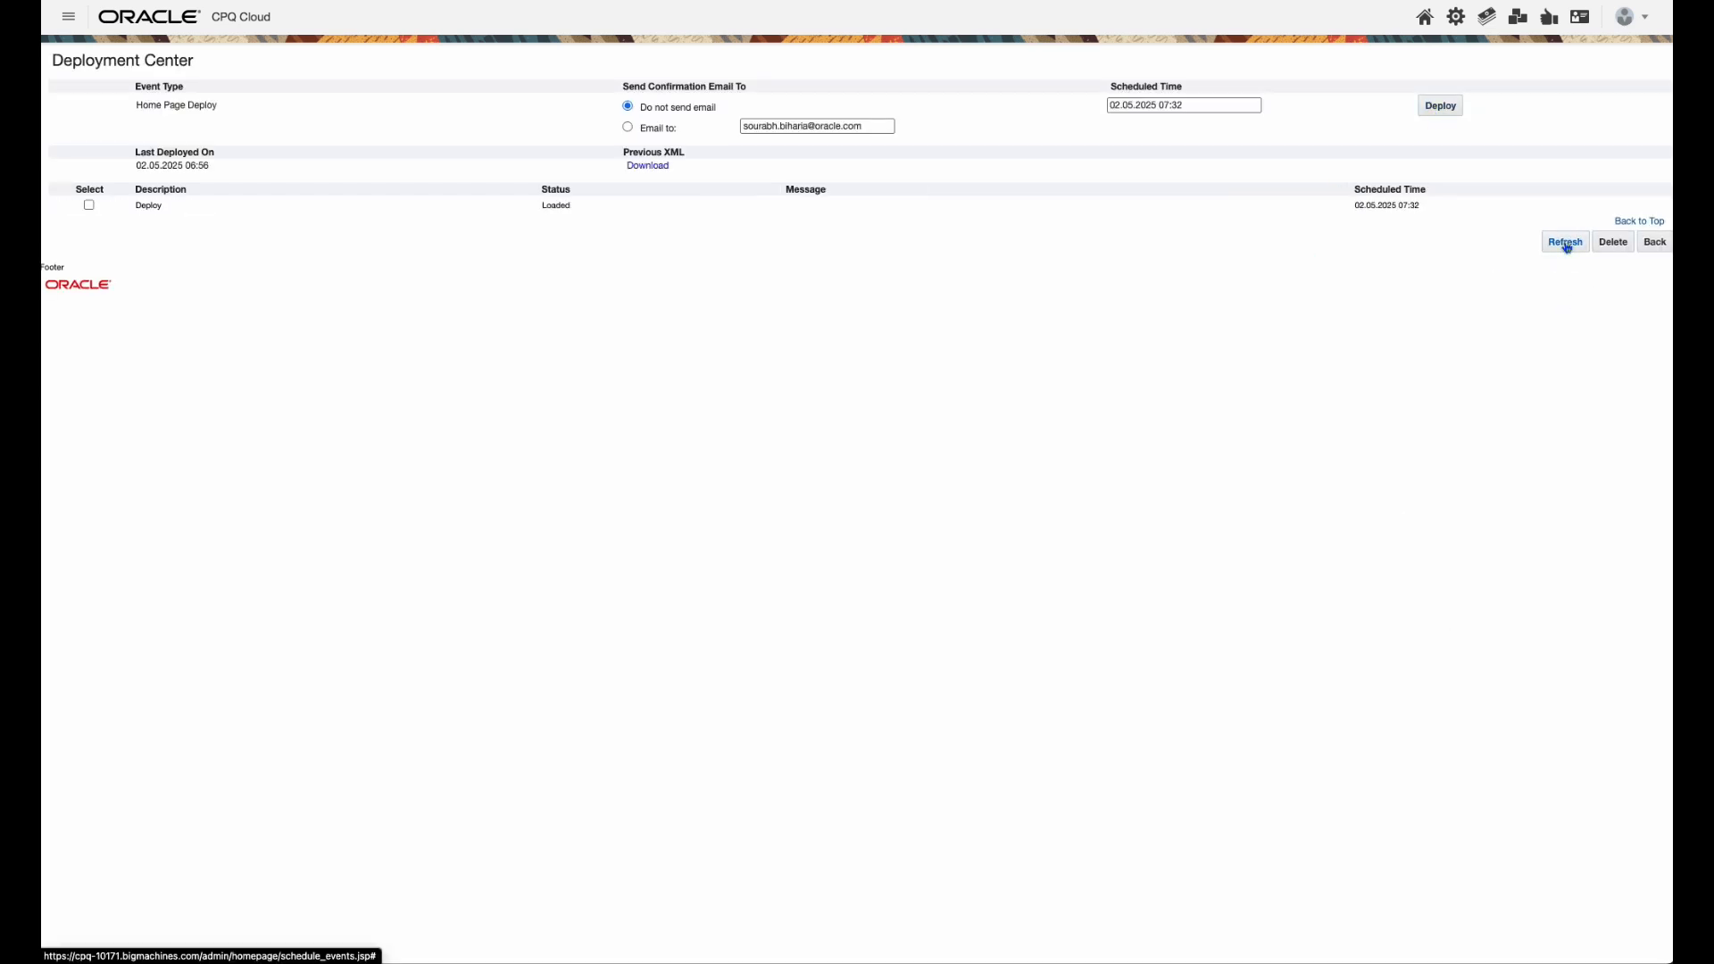
click(1566, 247)
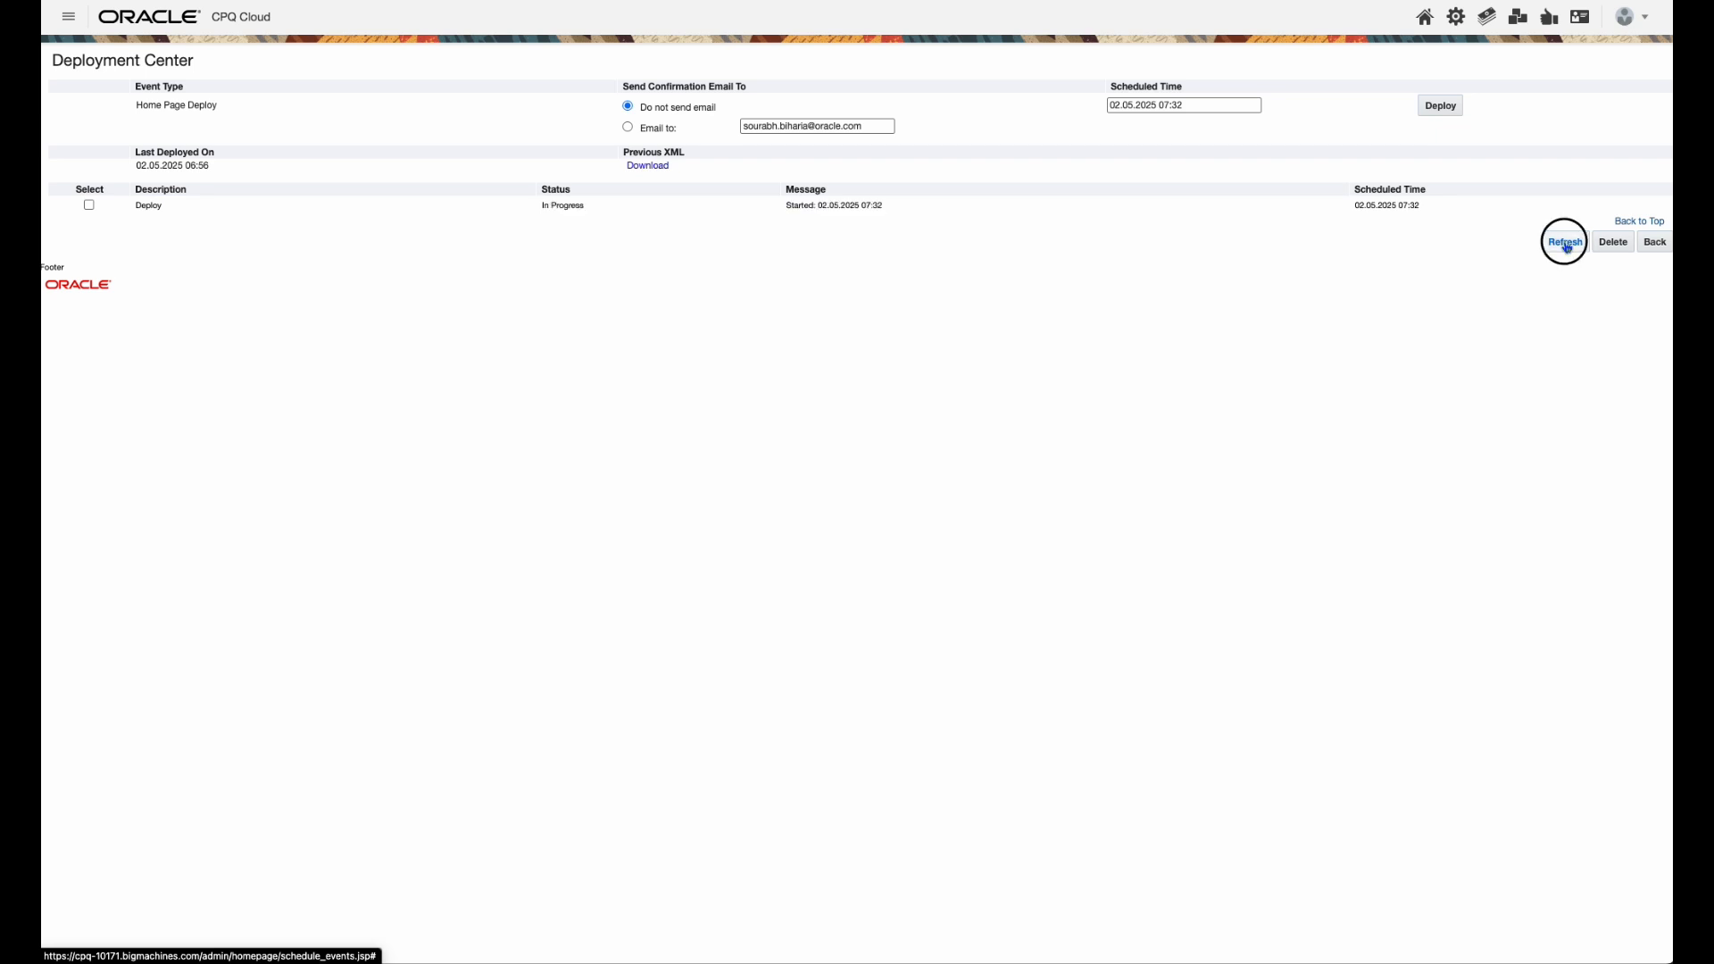
Open the MacBook Air configurator from the Mac family's MacBook line on the catalog homepage
click(1420, 22)
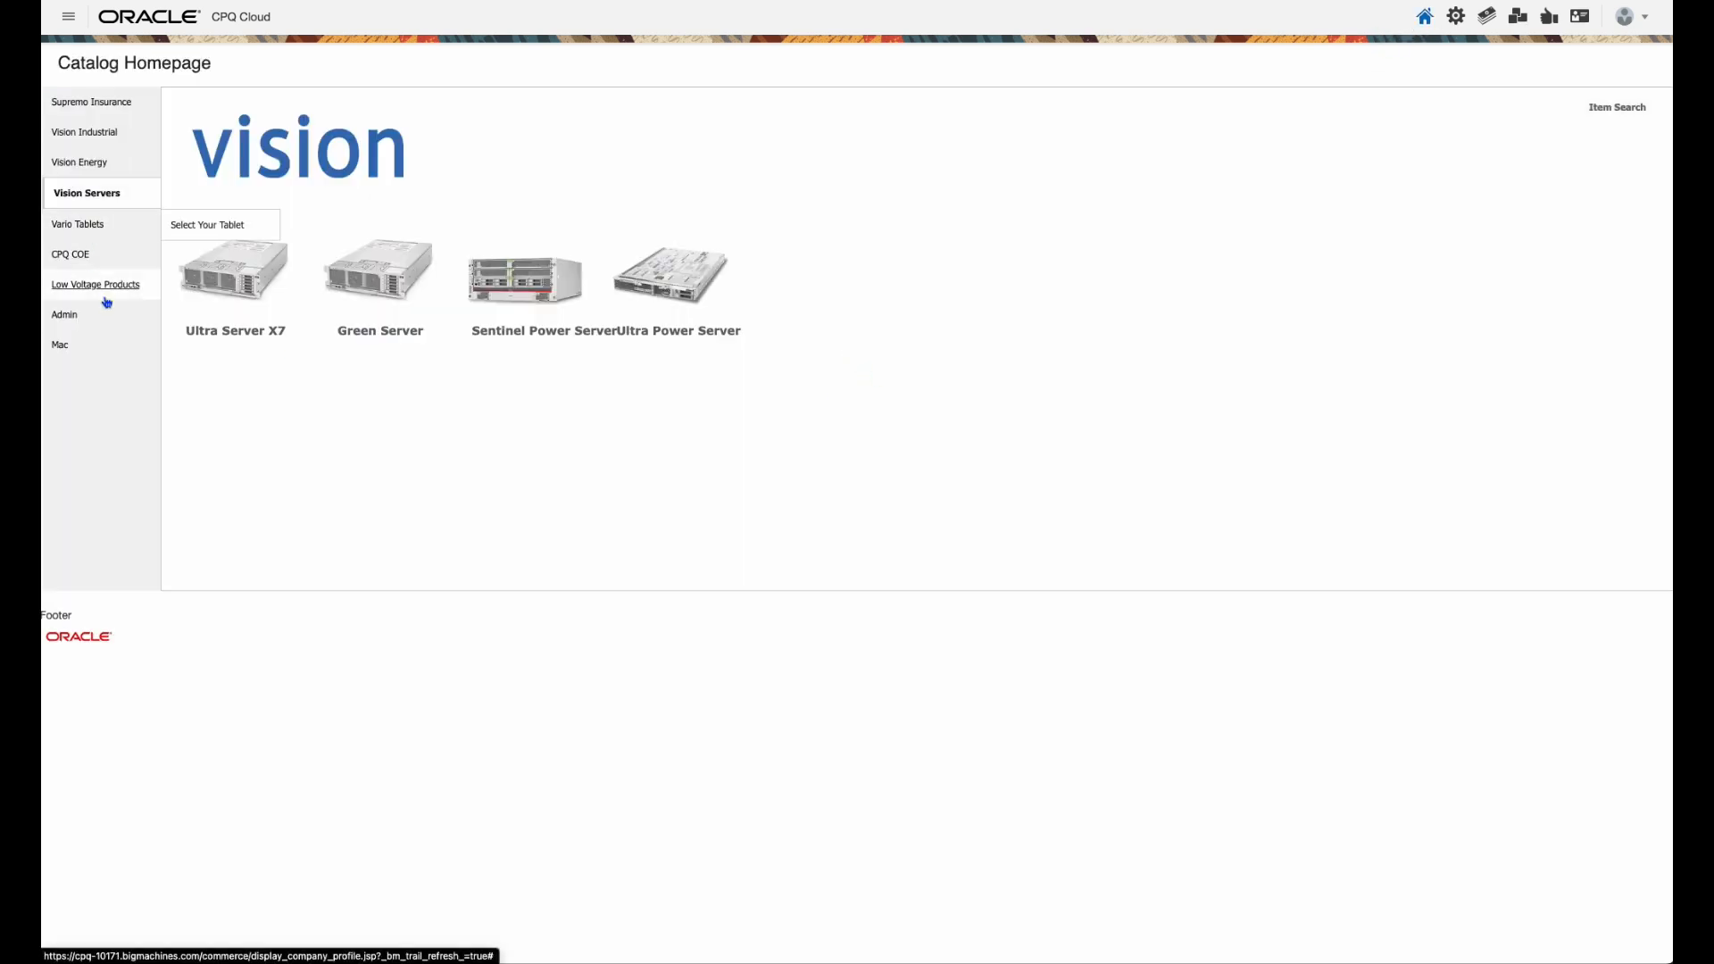
click(64, 344)
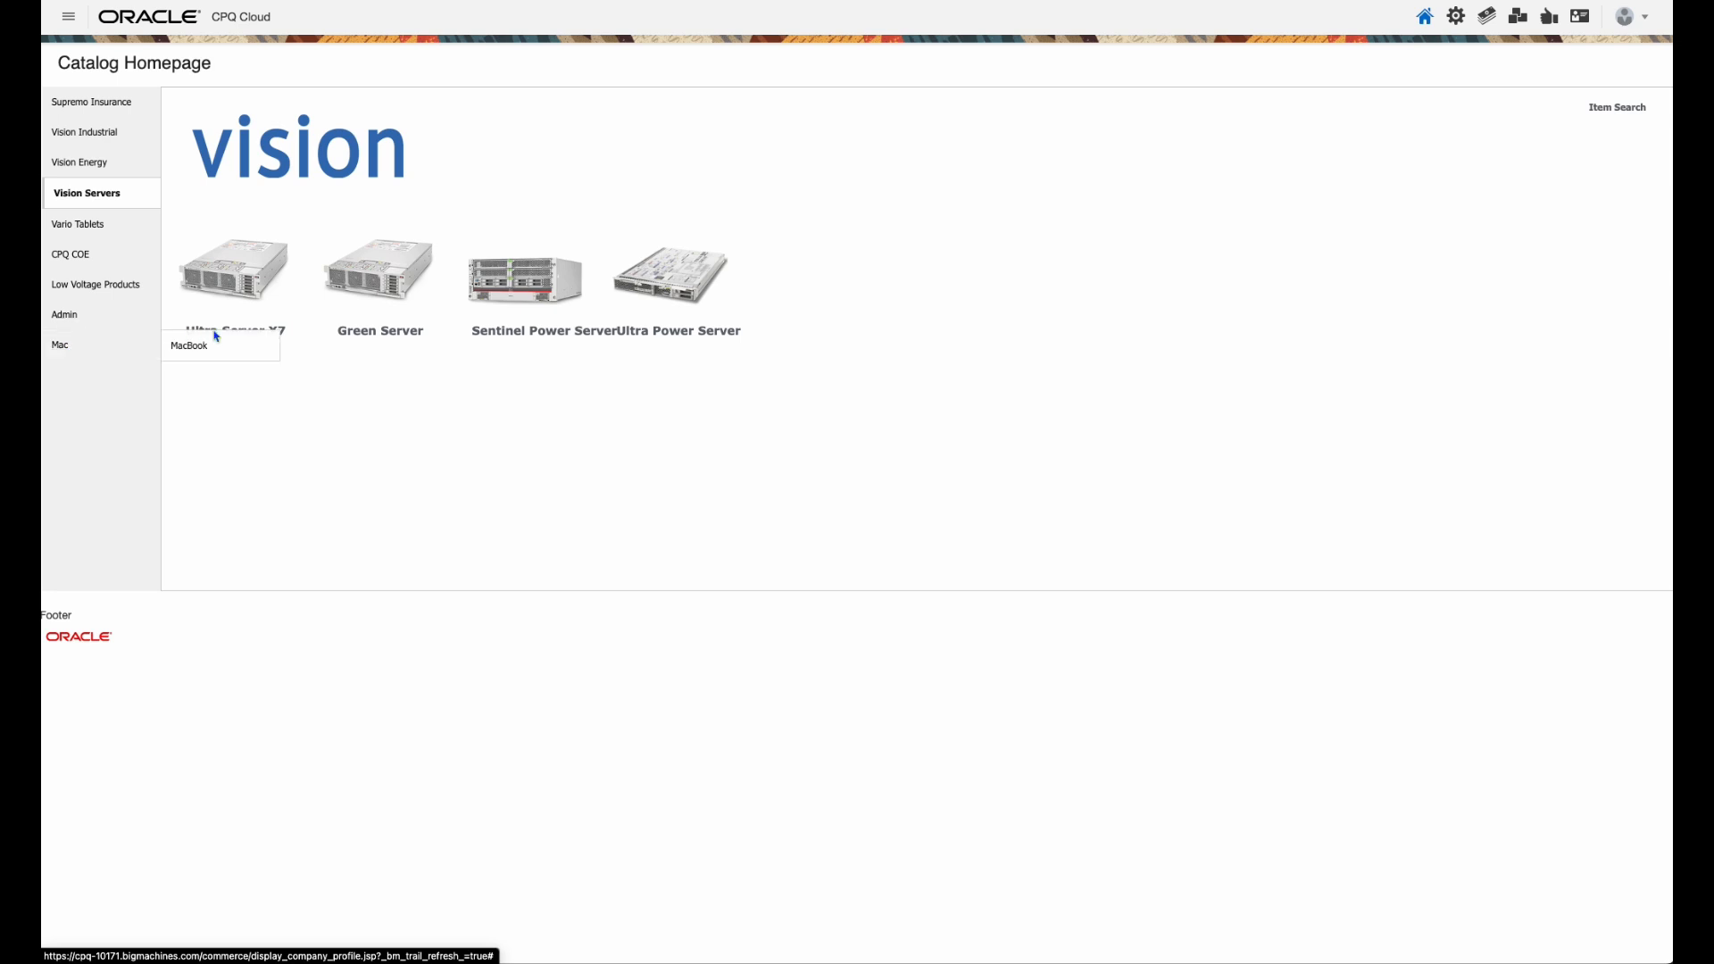
mouse_move(134, 345)
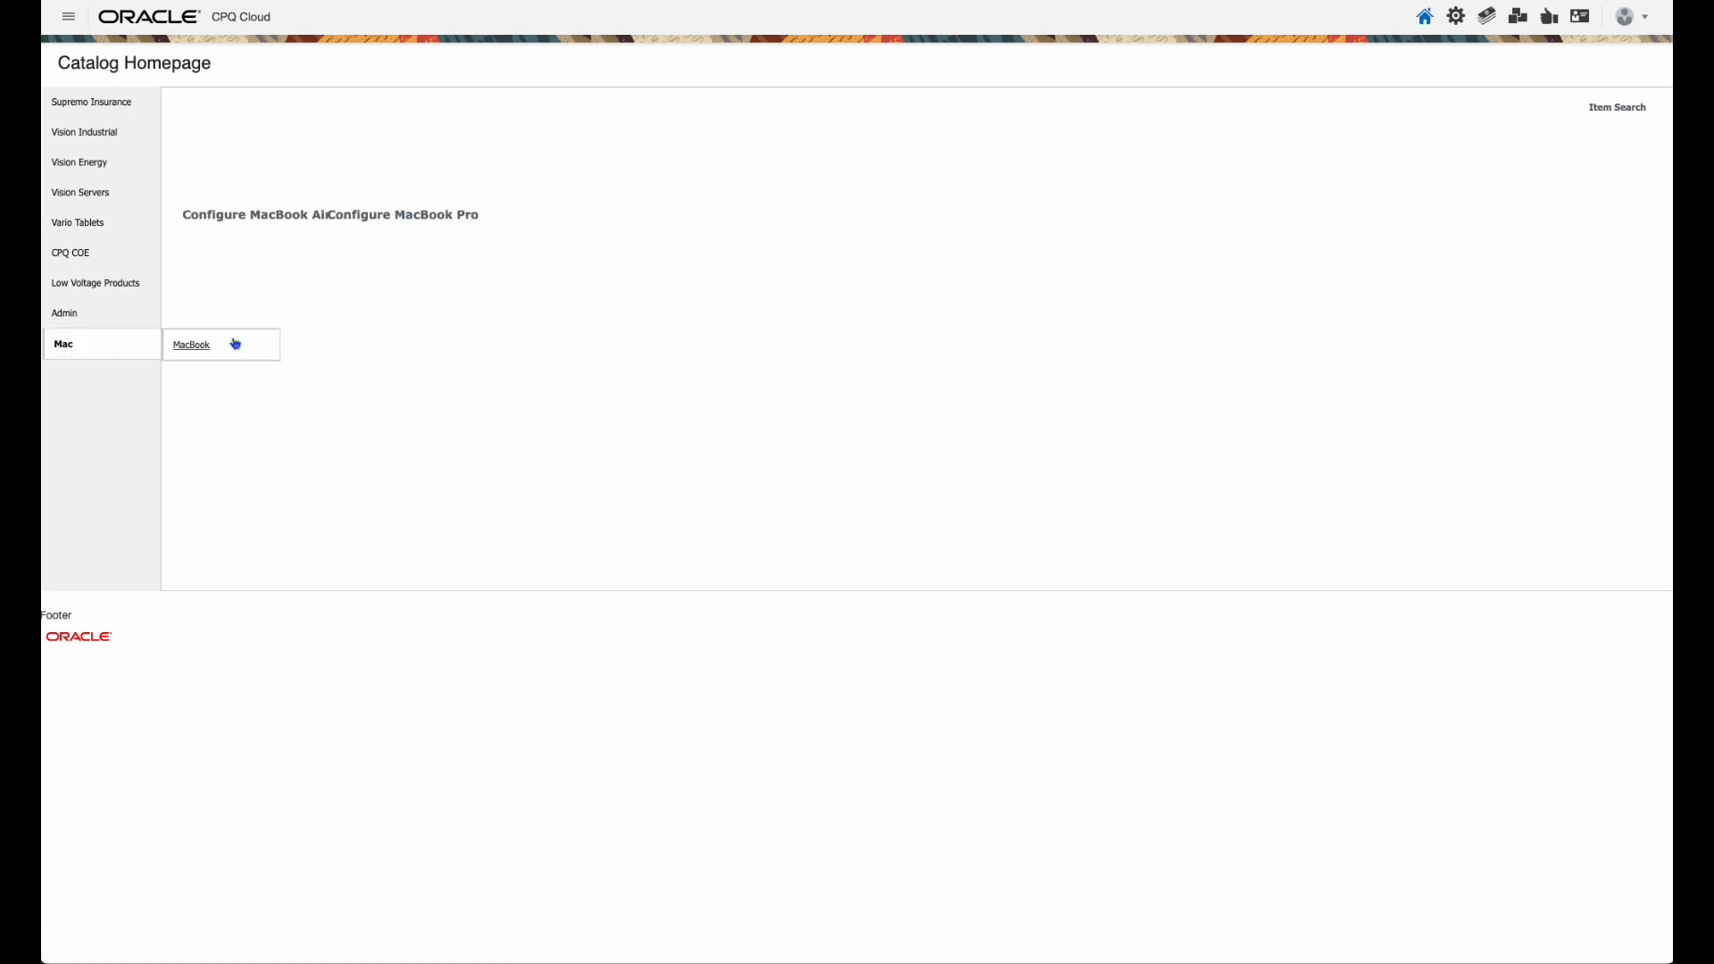
click(272, 215)
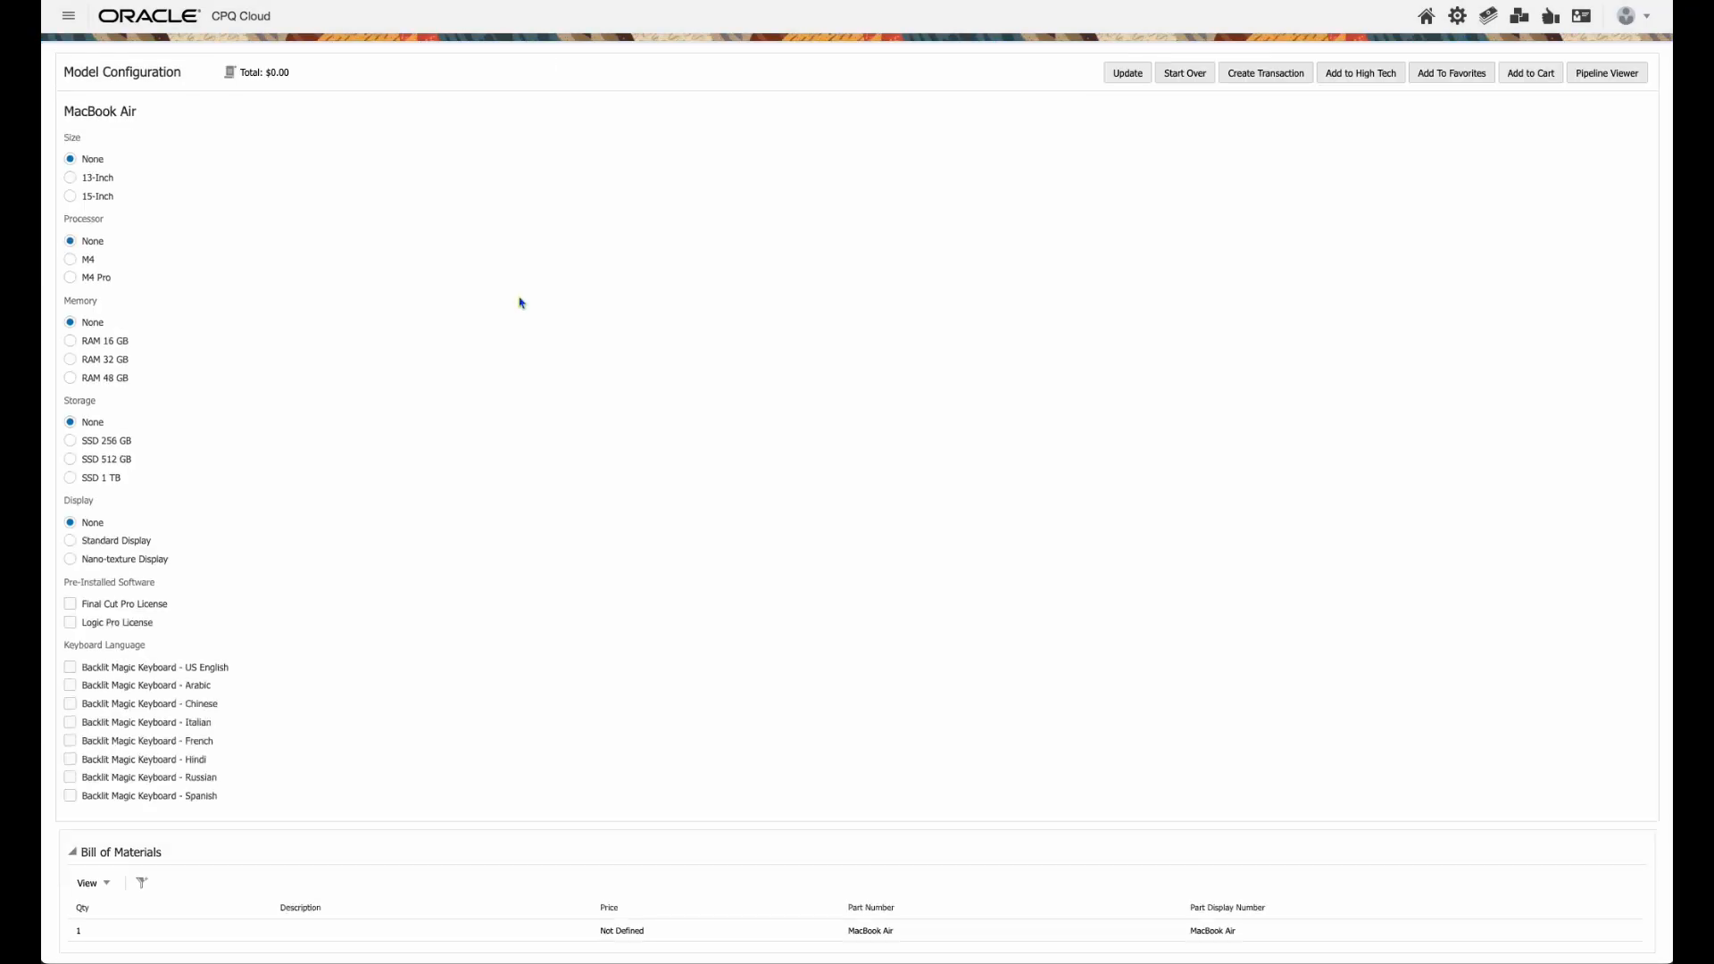
Configure the MacBook Air with the 13-Inch size, M4 processor, RAM 32 GB memory and SSD 512 GB storage
click(93, 184)
click(89, 265)
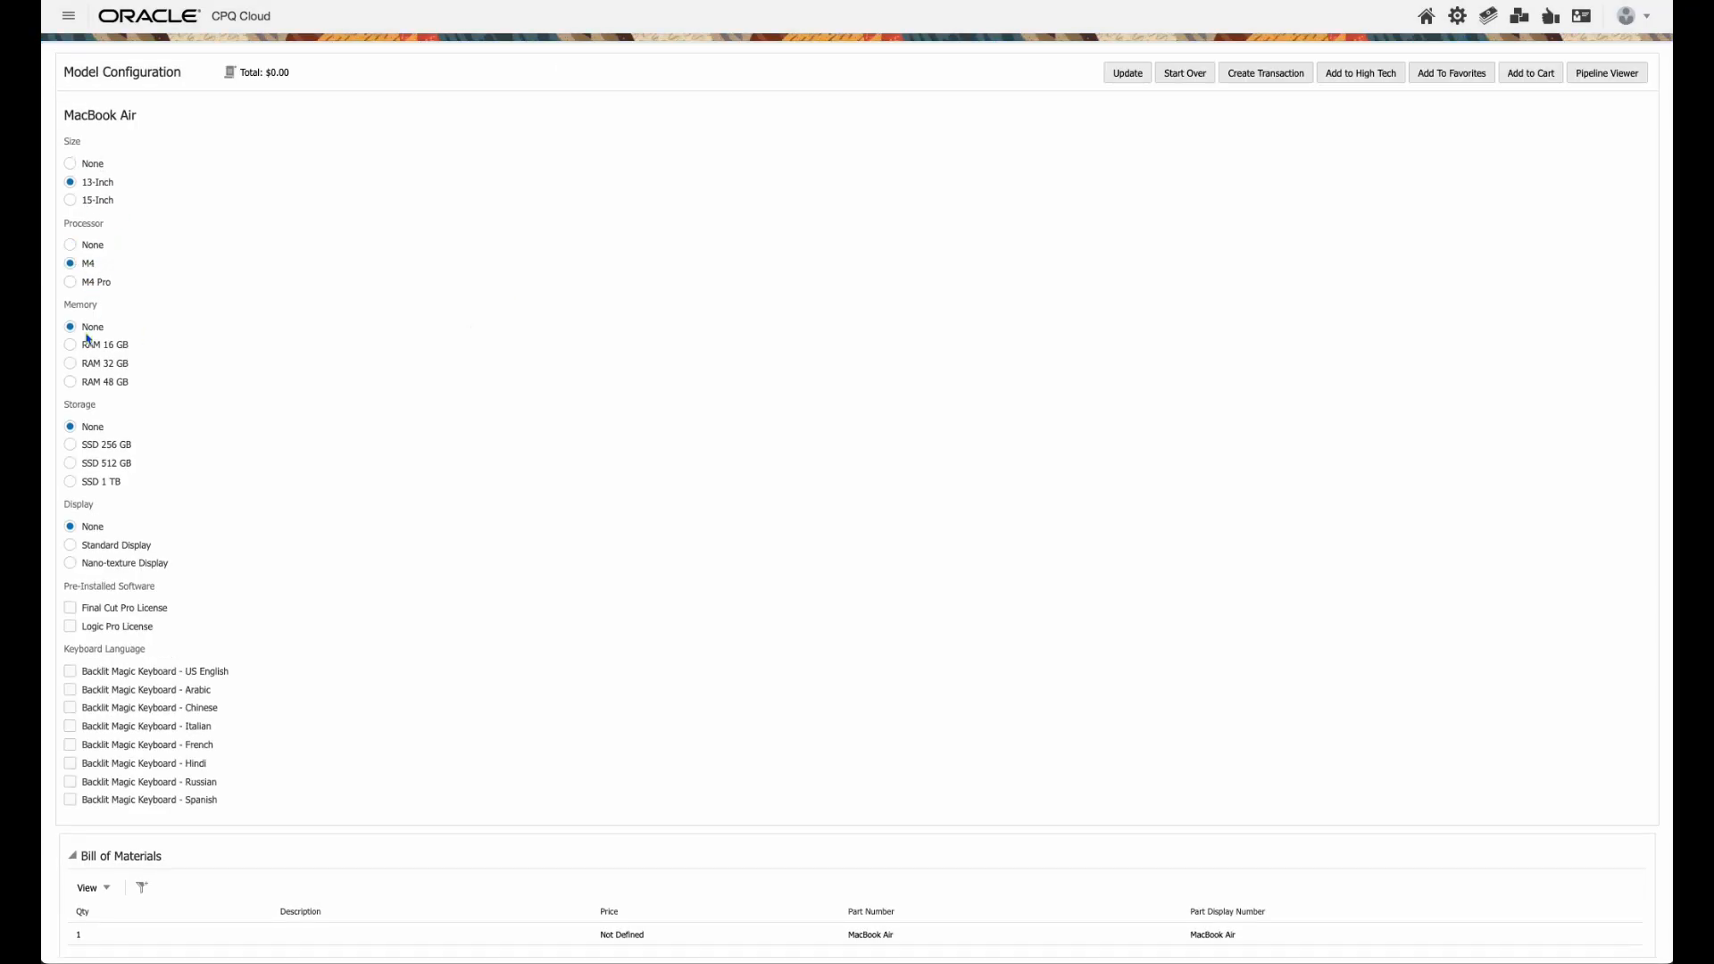
click(90, 362)
click(98, 462)
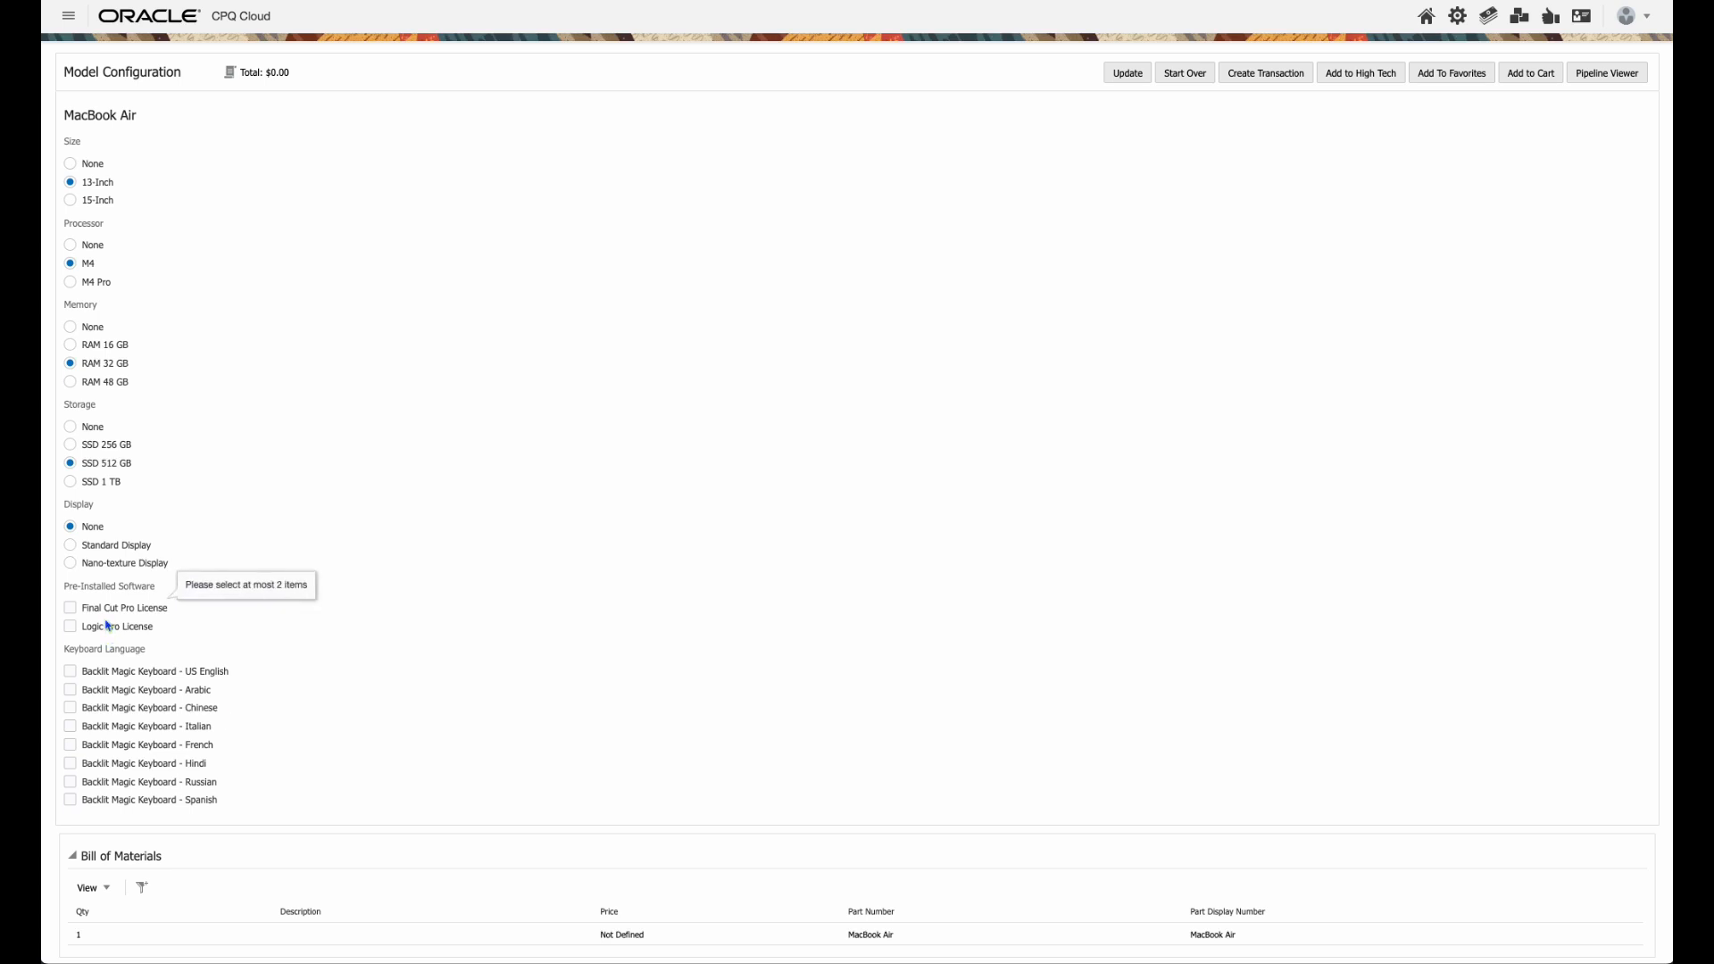
Include the Final Cut Pro and Logic Pro licenses, and choose the US English backlit keyboard before replacing it with the Arabic one
click(107, 607)
click(131, 675)
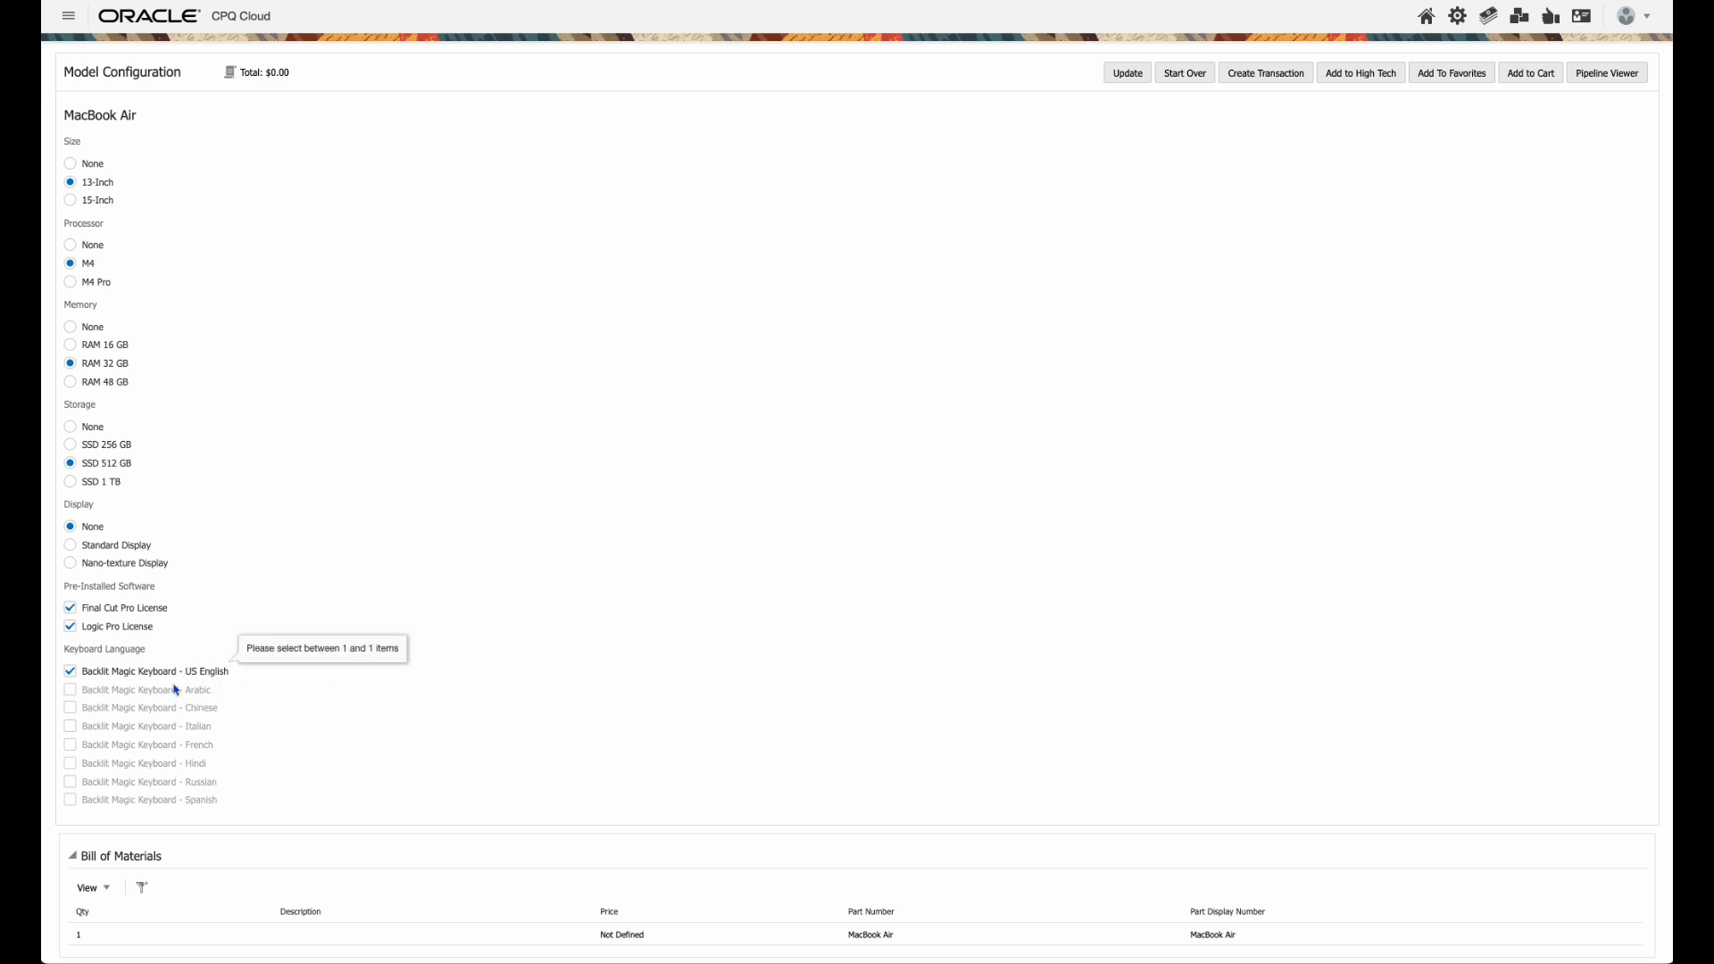
click(104, 674)
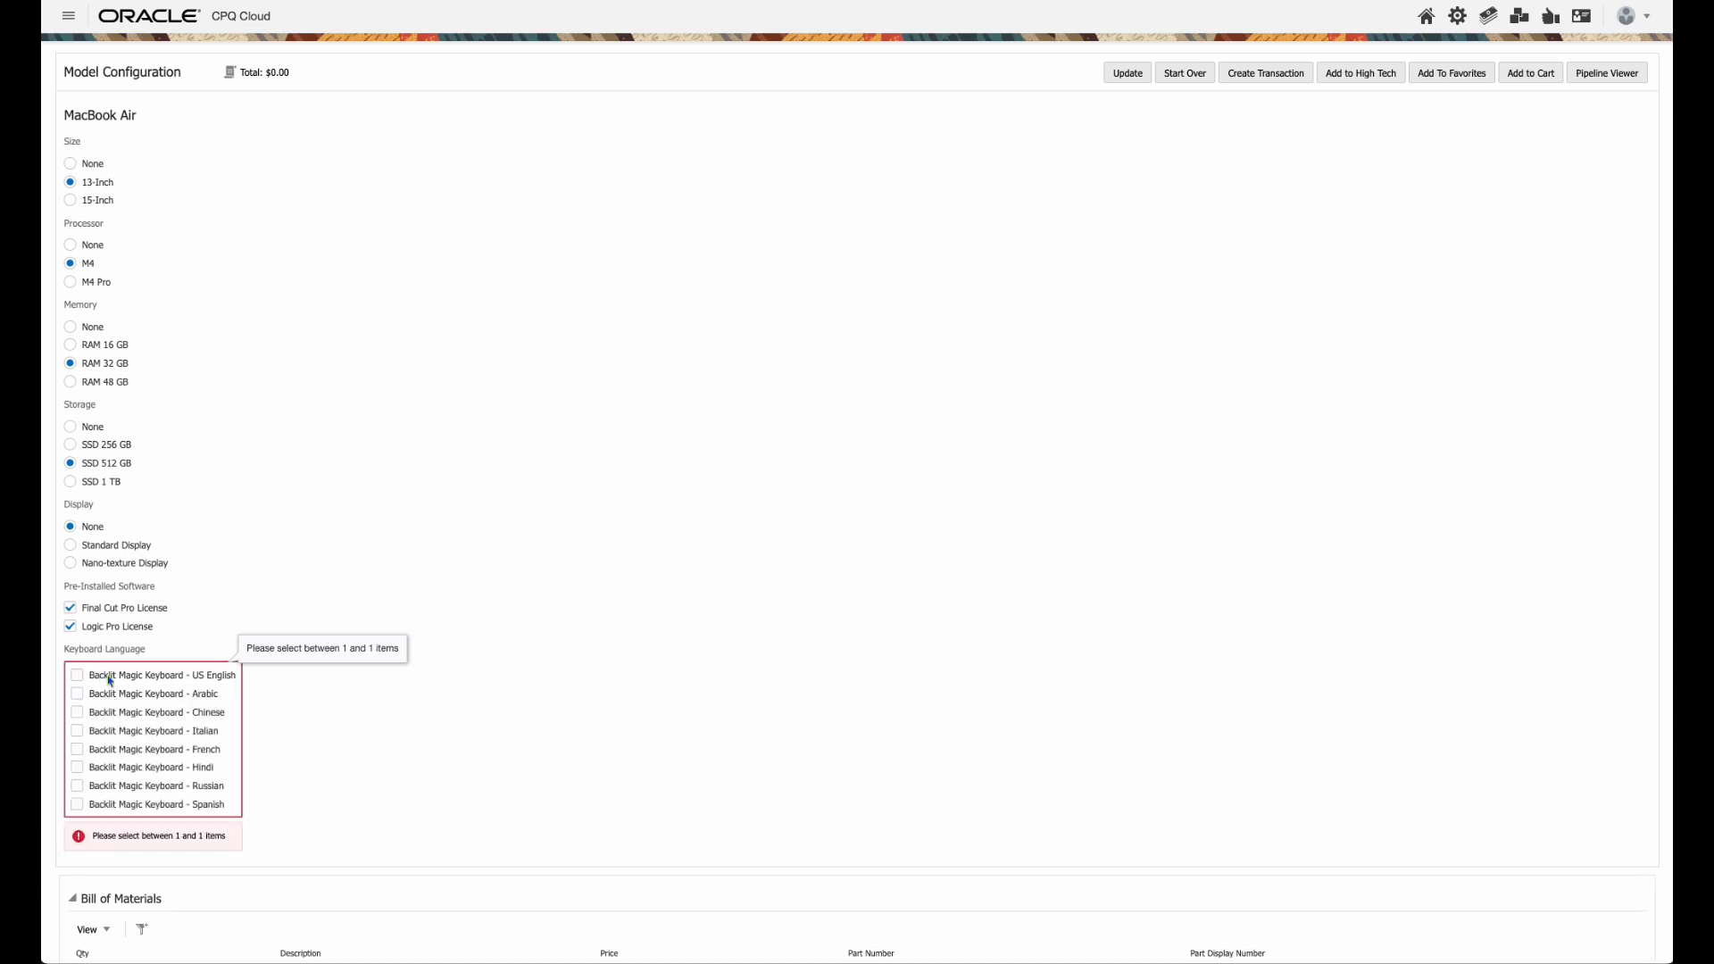
click(111, 693)
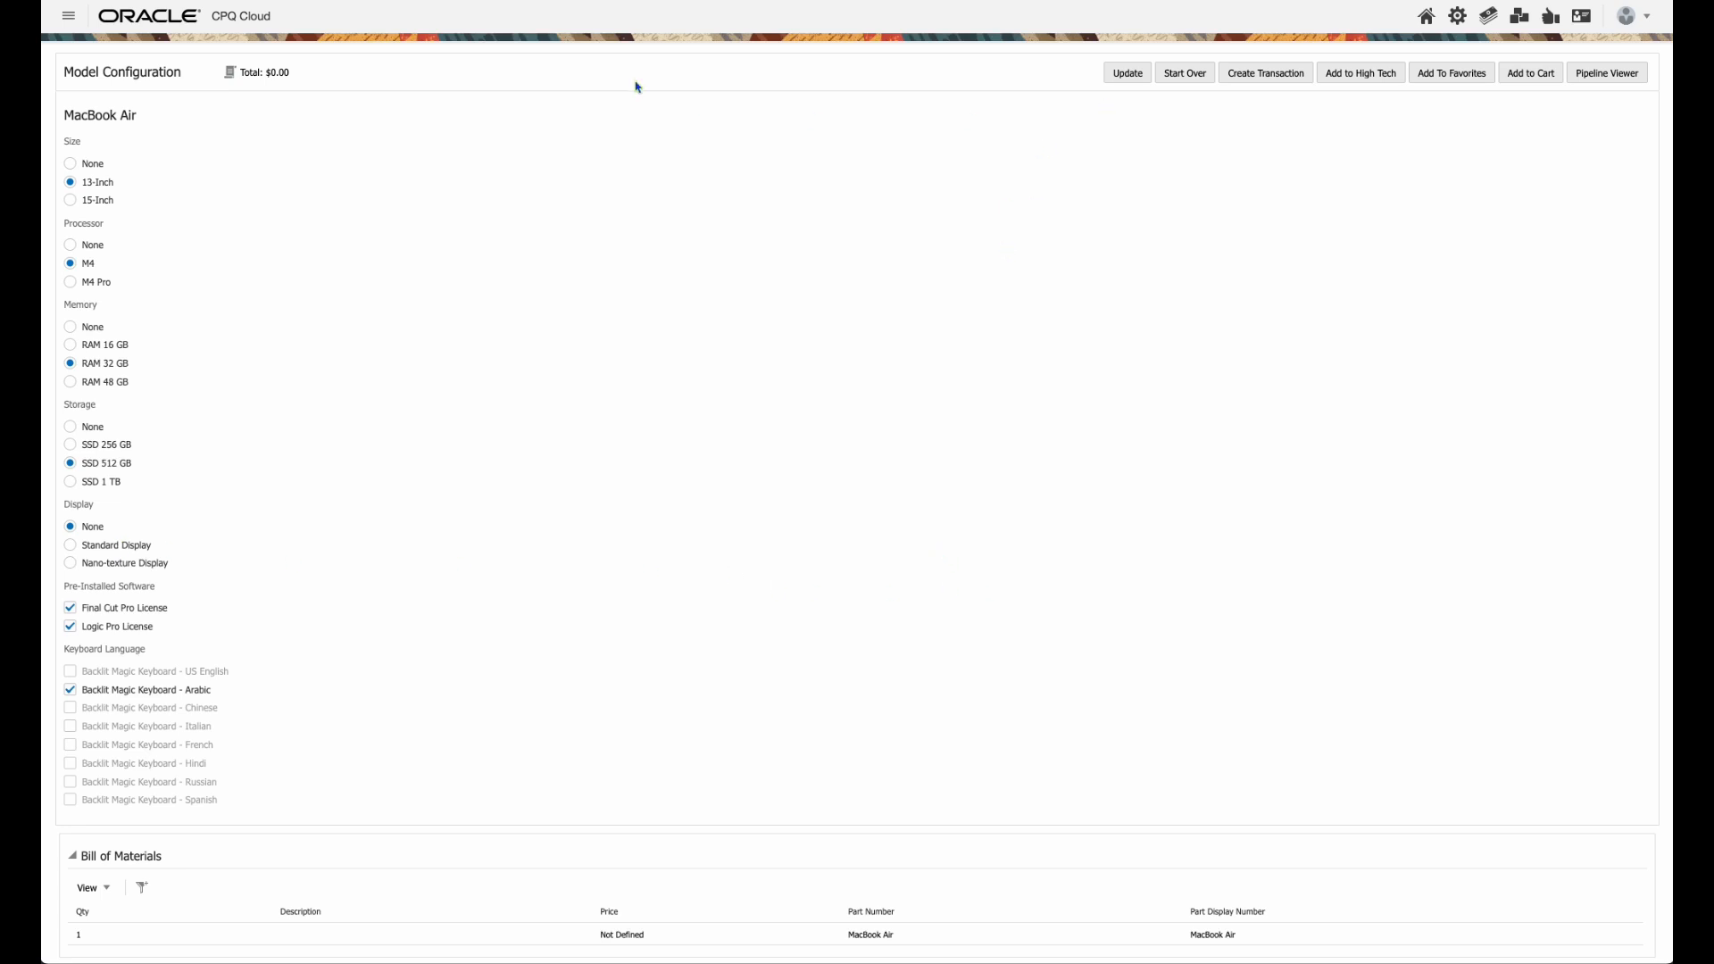
Update the MacBook Air configuration and review its total price breakdown and bill of materials
click(1129, 76)
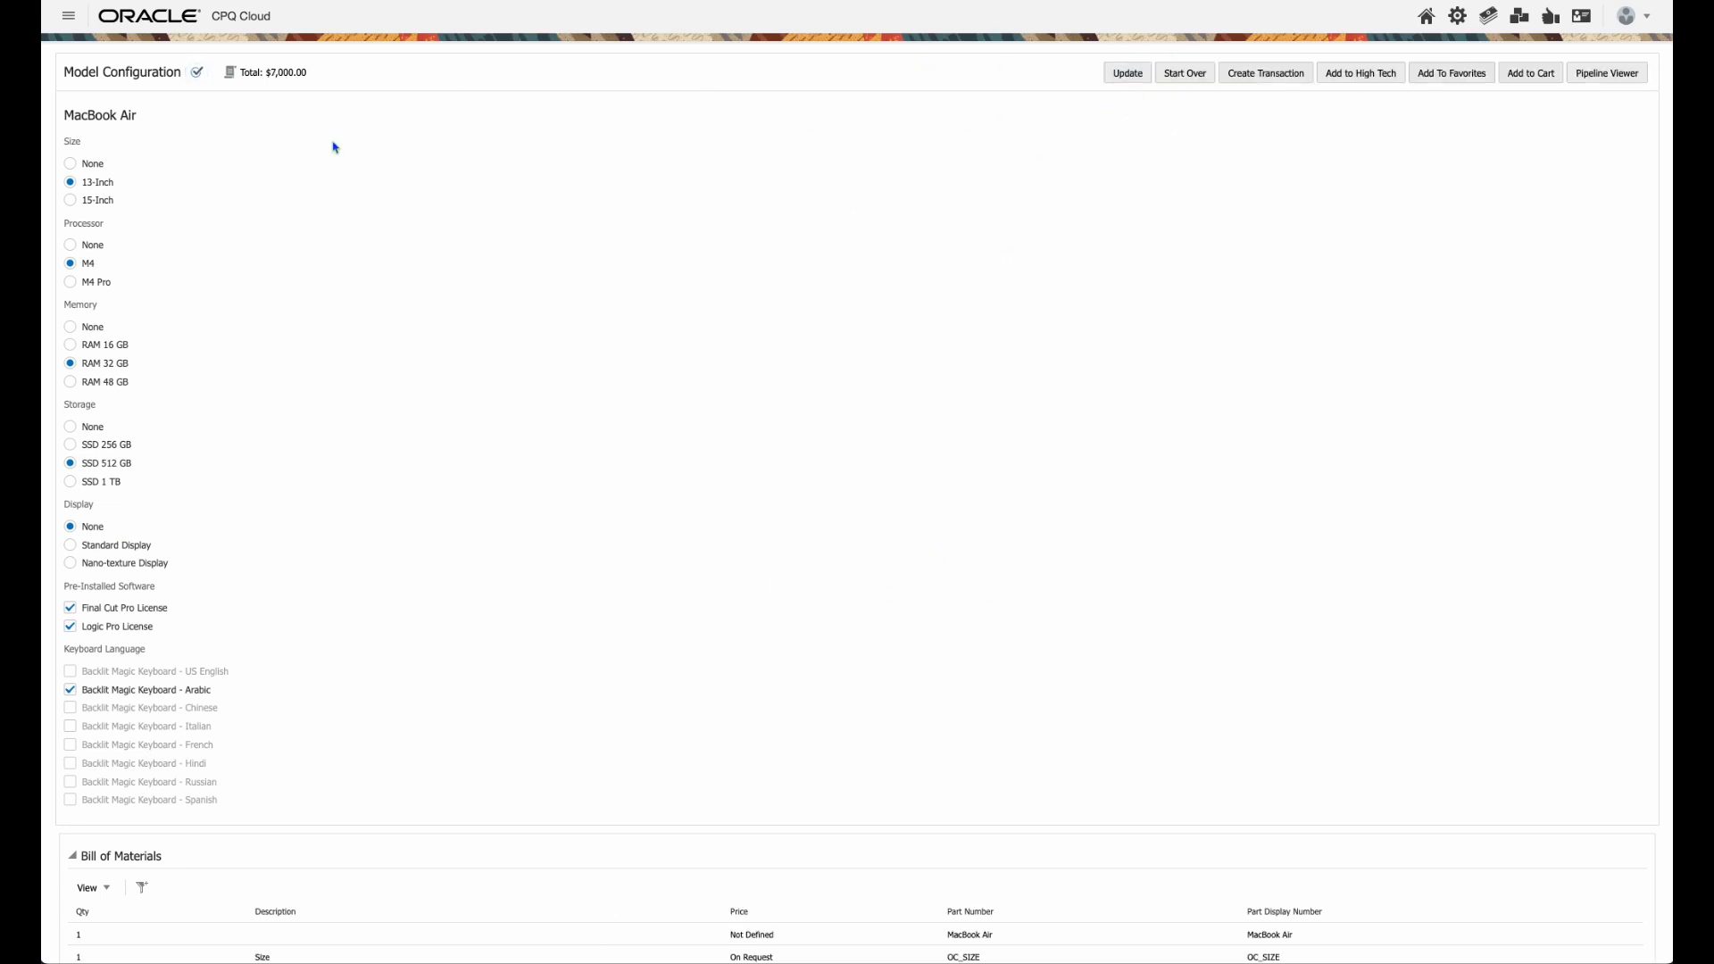
click(288, 78)
scroll(616, 520, down, 4)
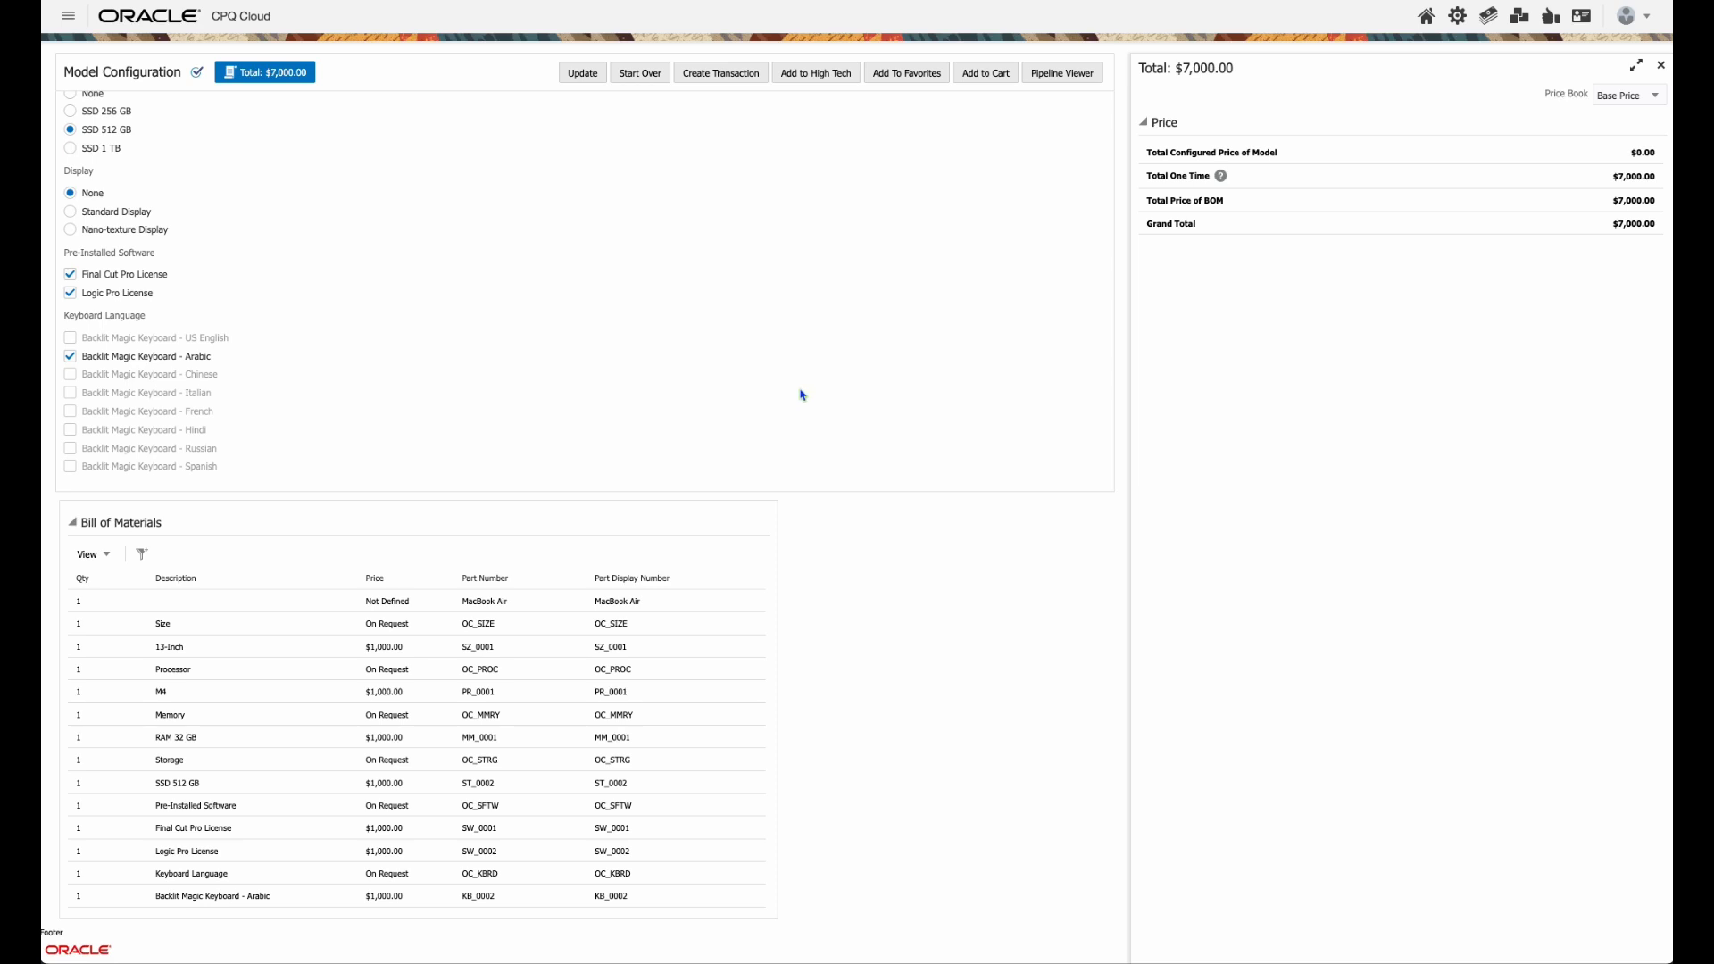
scroll(802, 395, up, 4)
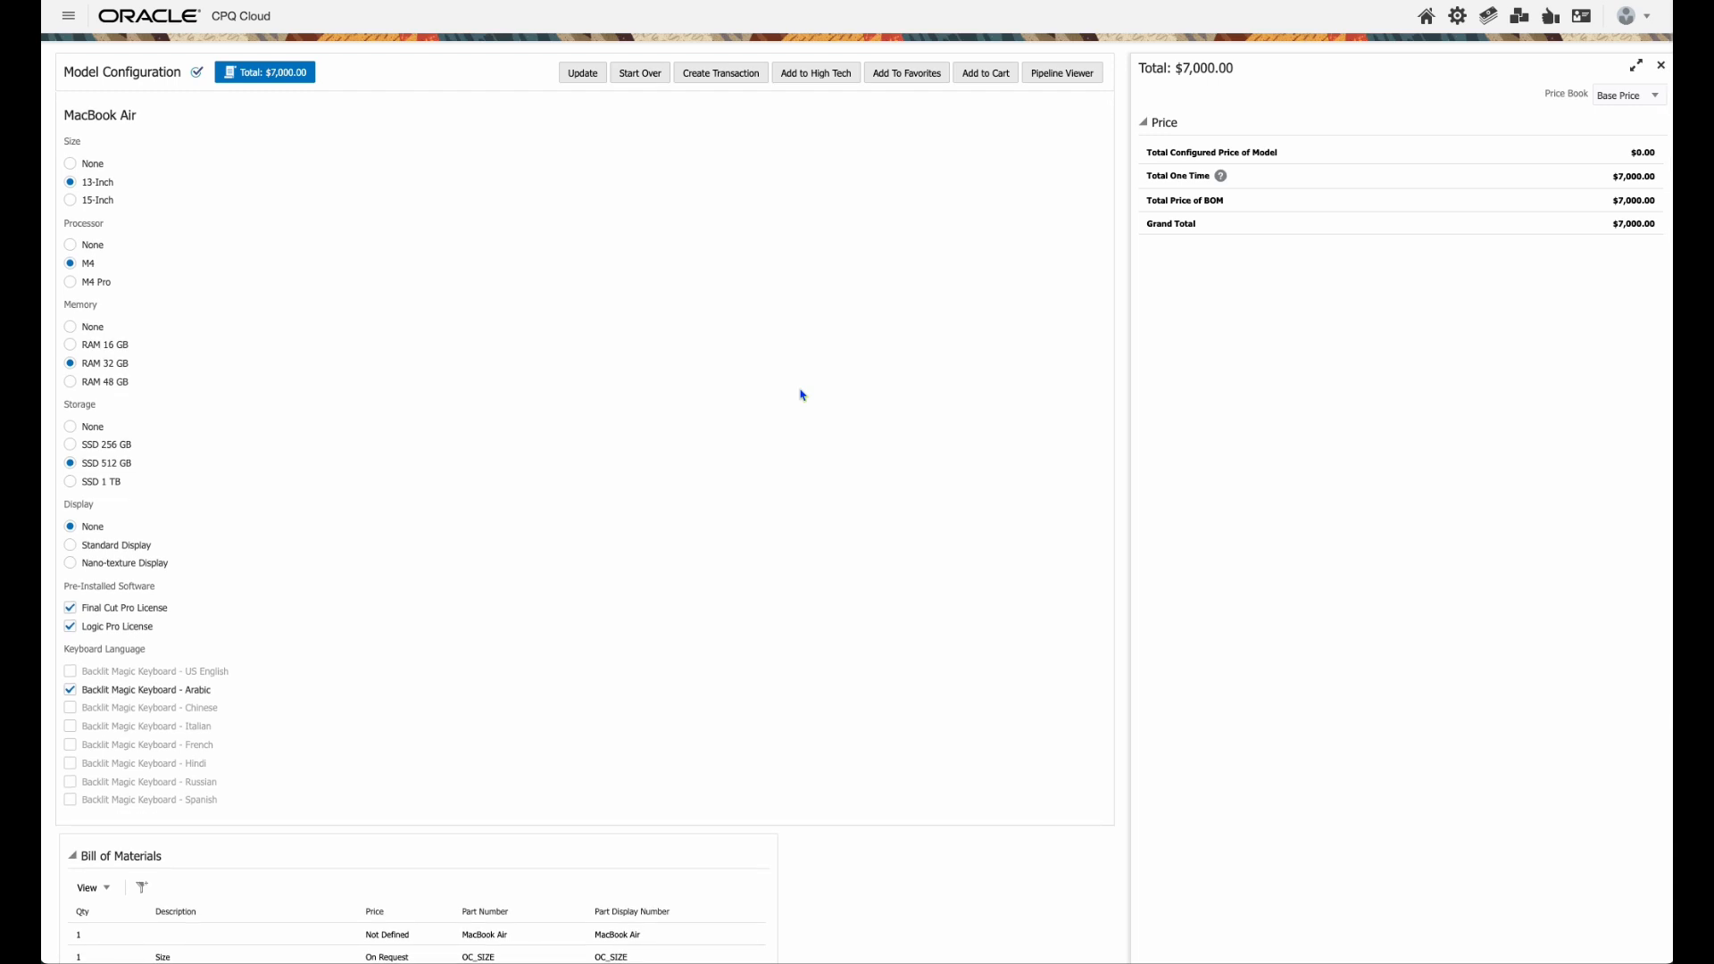